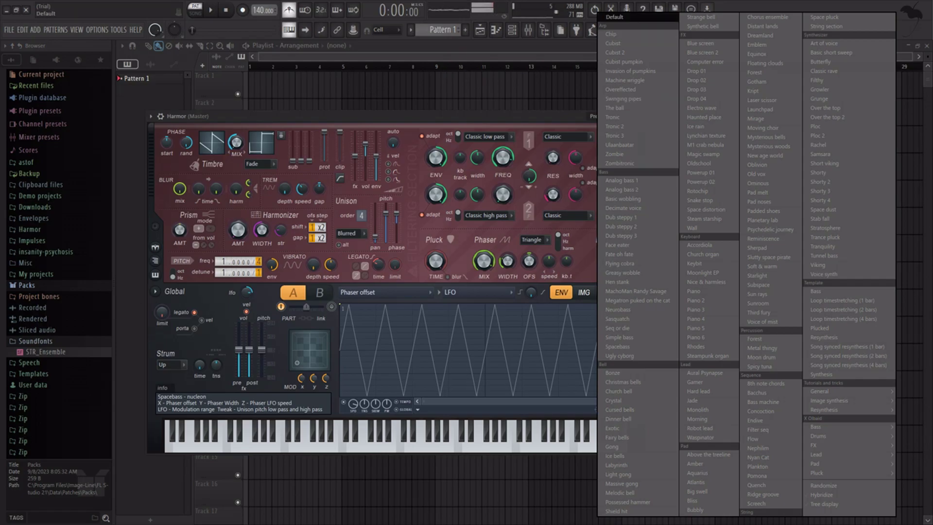
# Load Harmor's Default preset and place the rendered sample markeplier (consolidated)_2 in its image section
pyautogui.click(583, 292)
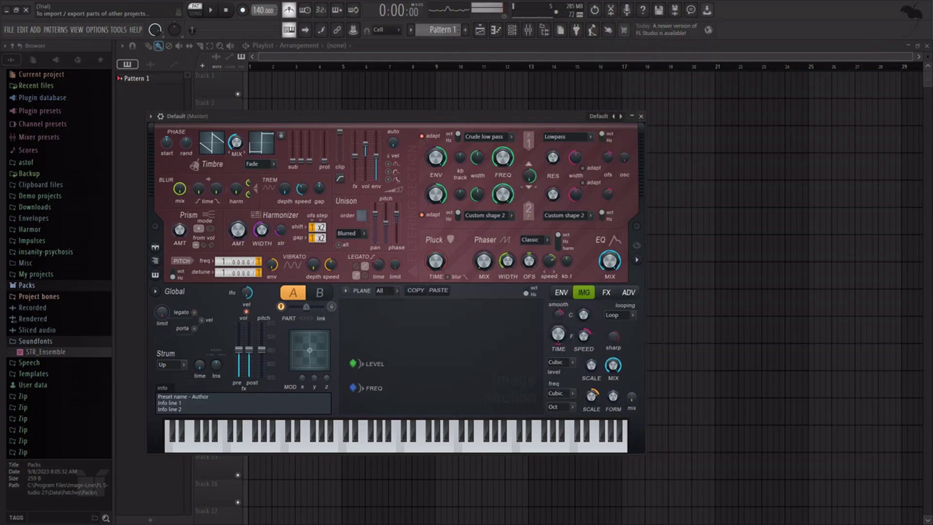
pyautogui.click(27, 285)
pyautogui.click(35, 453)
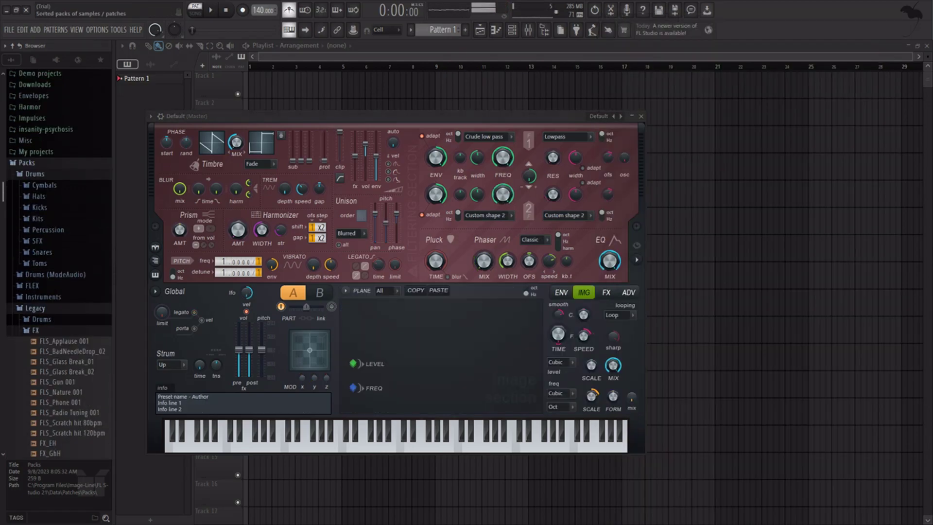
pyautogui.click(27, 162)
pyautogui.click(33, 319)
pyautogui.scroll(-3, 53, 338)
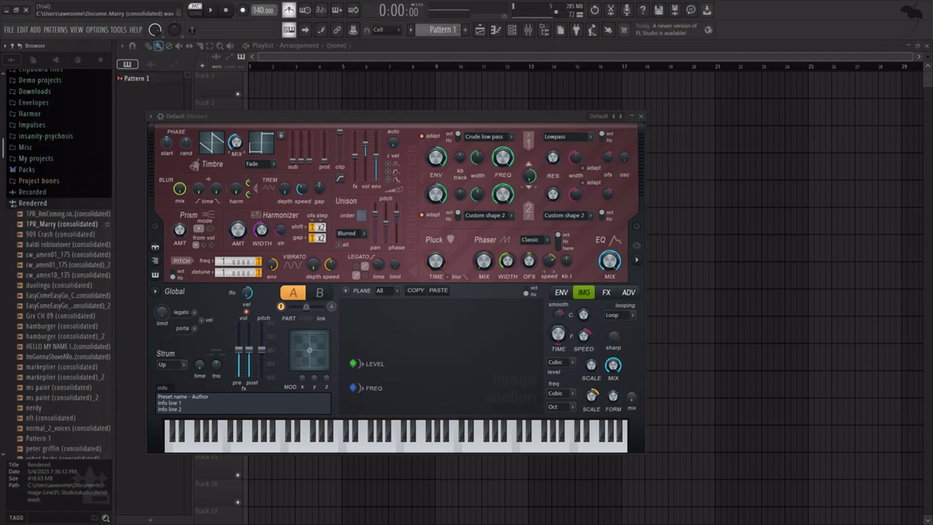
pyautogui.moveTo(68, 370); pyautogui.dragTo(417, 362)
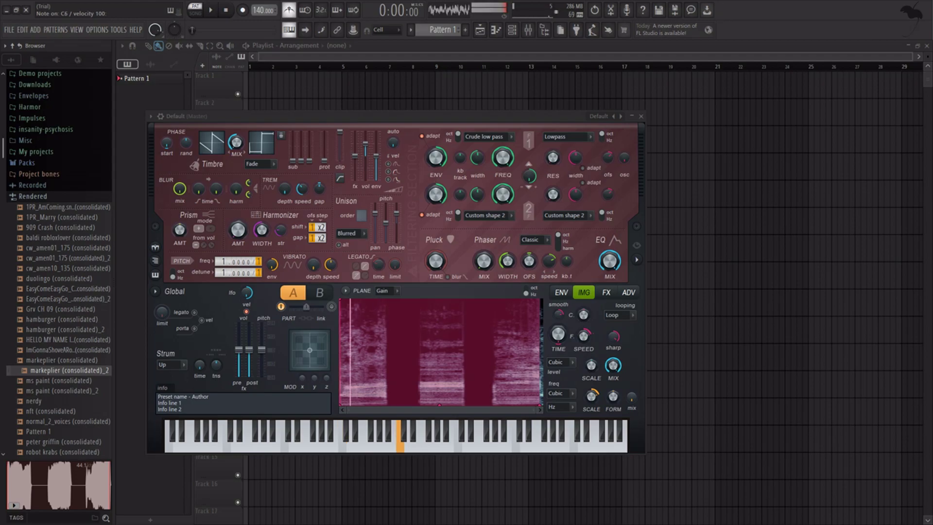
# Show the Image fine speed envelope and add a second point at the top level, then audition a note
pyautogui.click(561, 293)
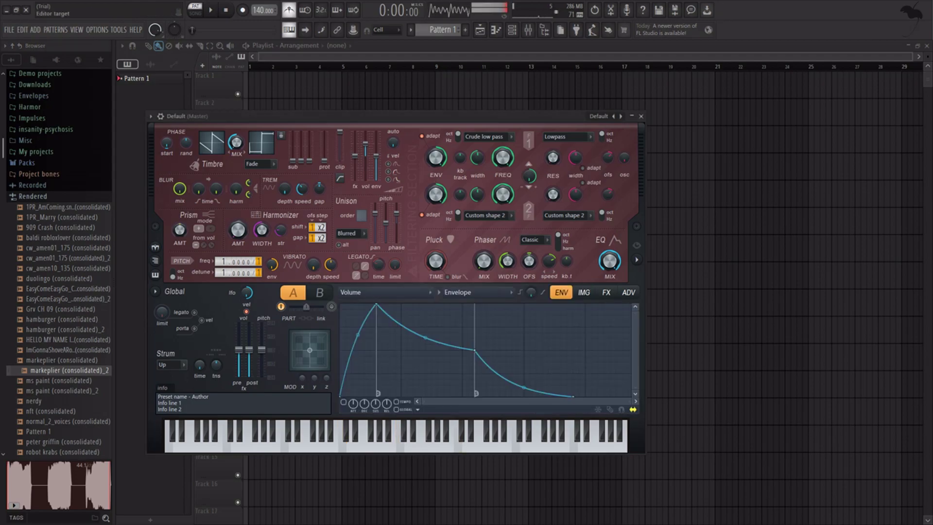
pyautogui.click(384, 292)
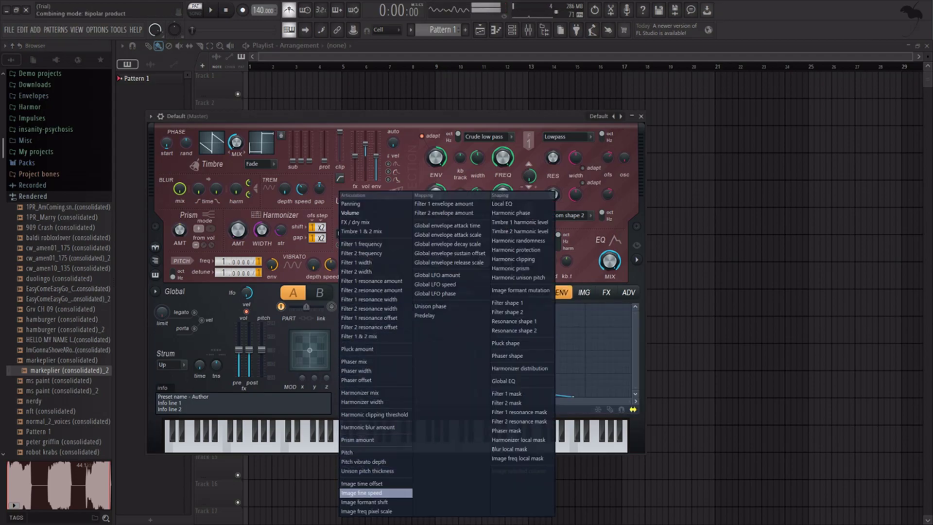
pyautogui.click(374, 493)
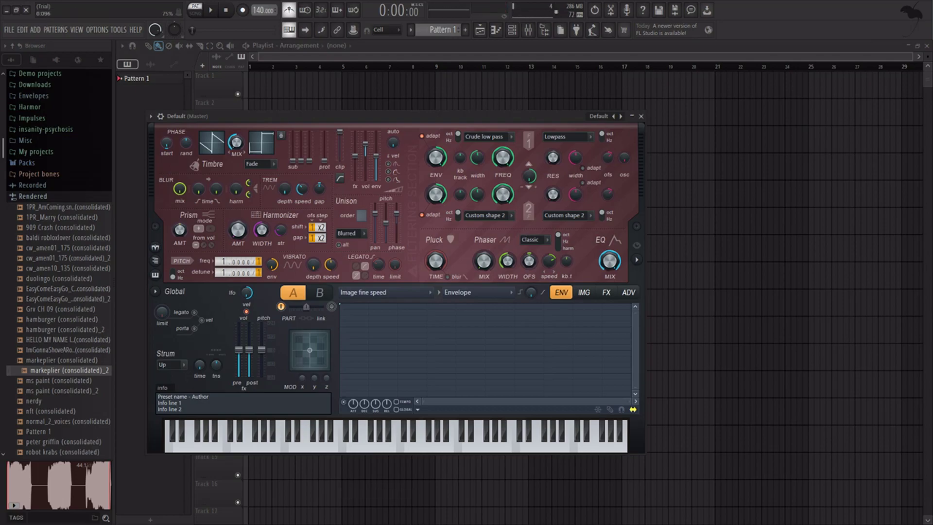
pyautogui.rightClick(368, 316)
pyautogui.moveTo(367, 316); pyautogui.dragTo(368, 304)
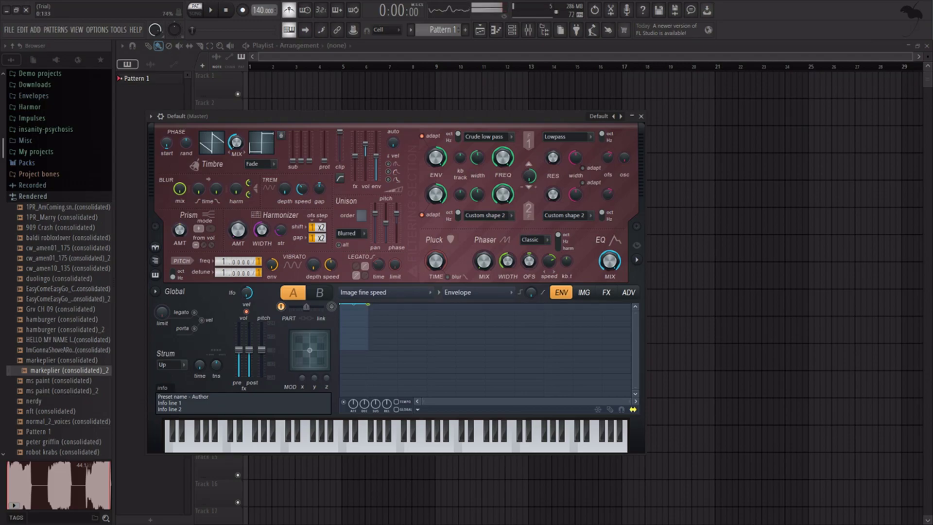
pyautogui.press('q')
# Add a third envelope point directly below the second and enter the middle level as its exact value
pyautogui.rightClick(369, 349)
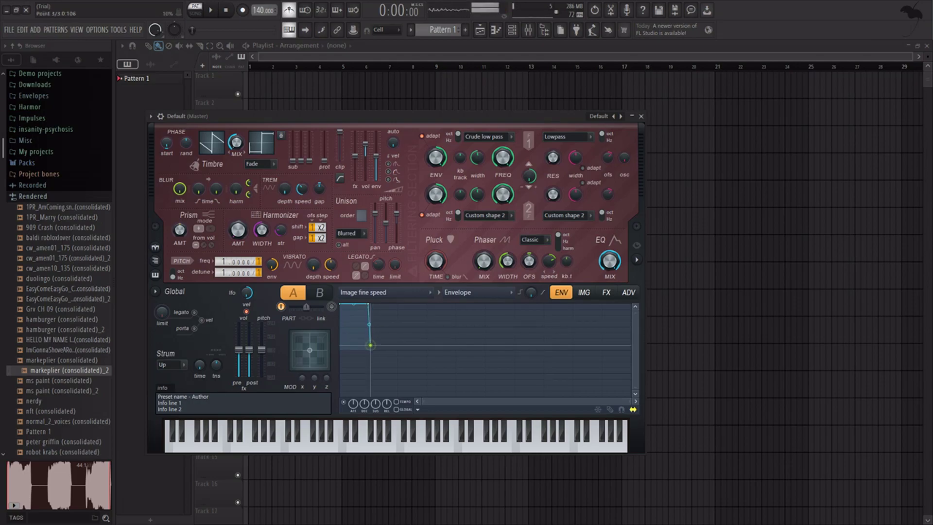
pyautogui.rightClick(368, 348)
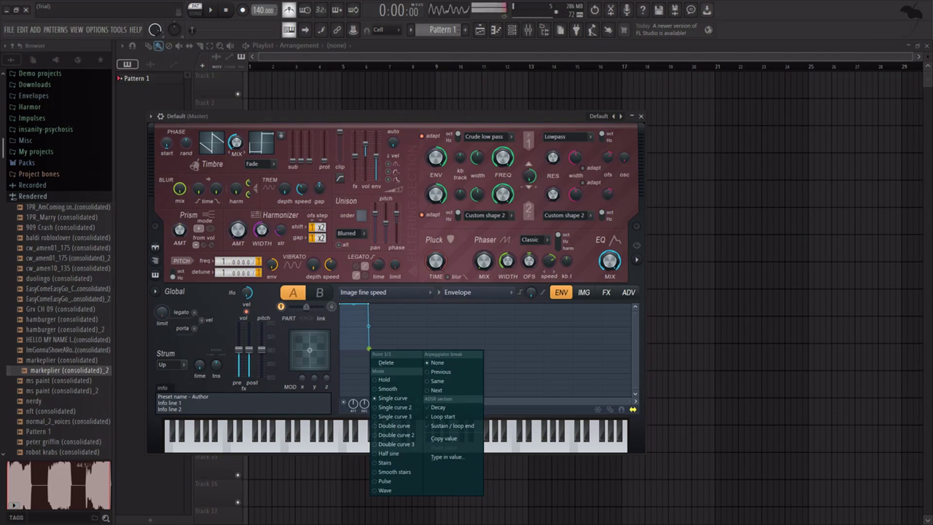
pyautogui.click(452, 457)
pyautogui.press('Return')
# Show the Harmor channel's miscellaneous settings, and place a short C5 note at the start of its piano roll
pyautogui.click(160, 116)
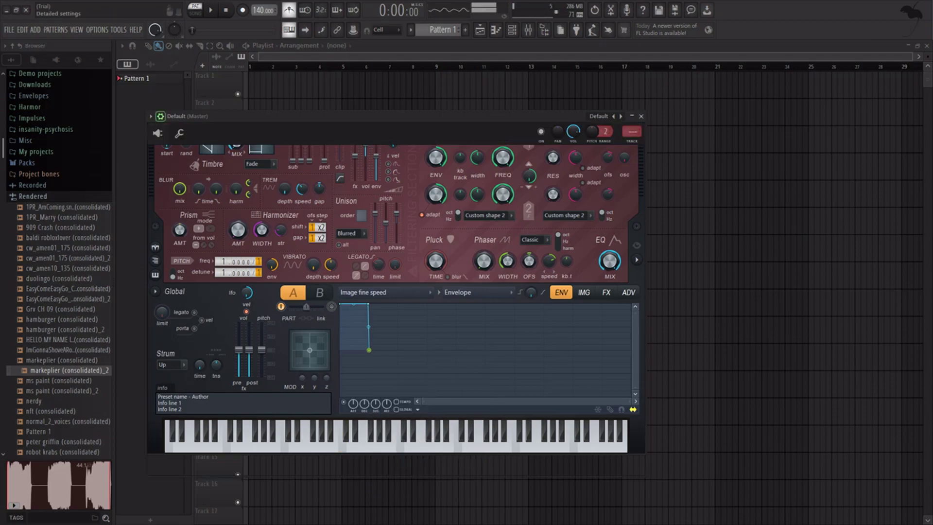
pyautogui.click(179, 134)
pyautogui.click(495, 30)
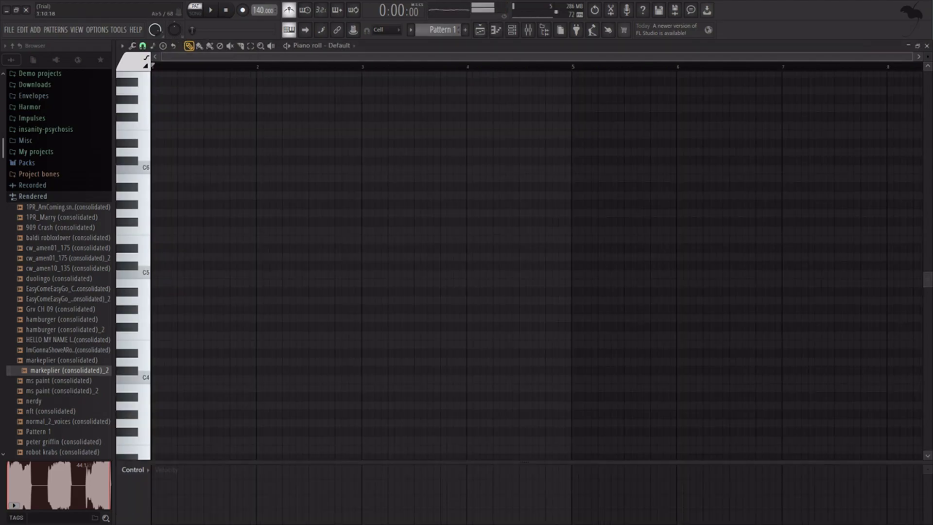
pyautogui.moveTo(177, 274); pyautogui.dragTo(157, 274)
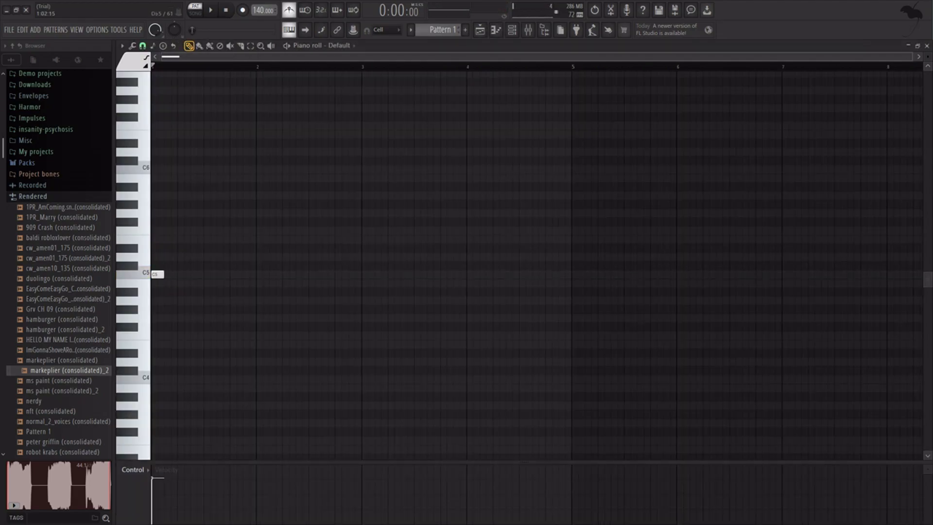
# Set the project tempo to 60 BPM and lengthen the C5 note to 0:15:12, just short of bar 2
pyautogui.scroll(3, 232, 67)
pyautogui.rightClick(266, 9)
pyautogui.click(291, 116)
pyautogui.press('Return')
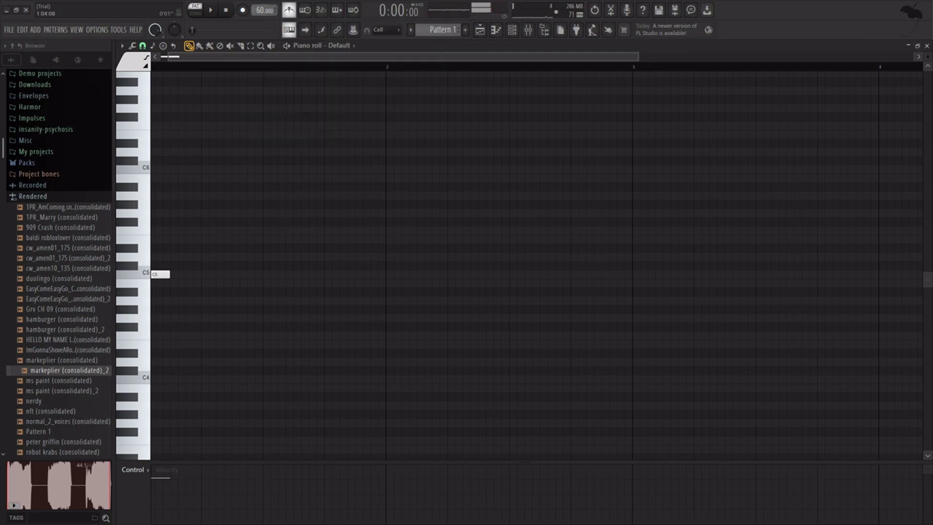
pyautogui.moveTo(168, 275); pyautogui.dragTo(379, 274)
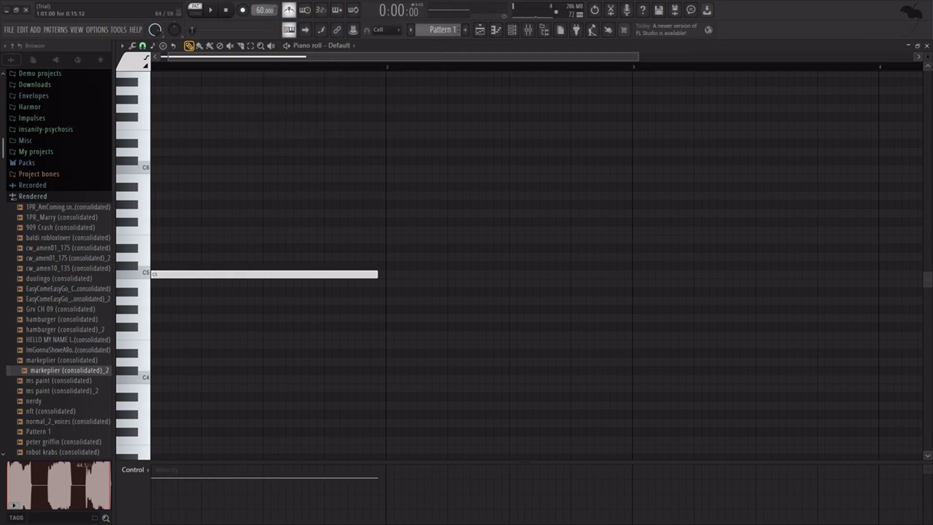
pyautogui.scroll(-2, 247, 292)
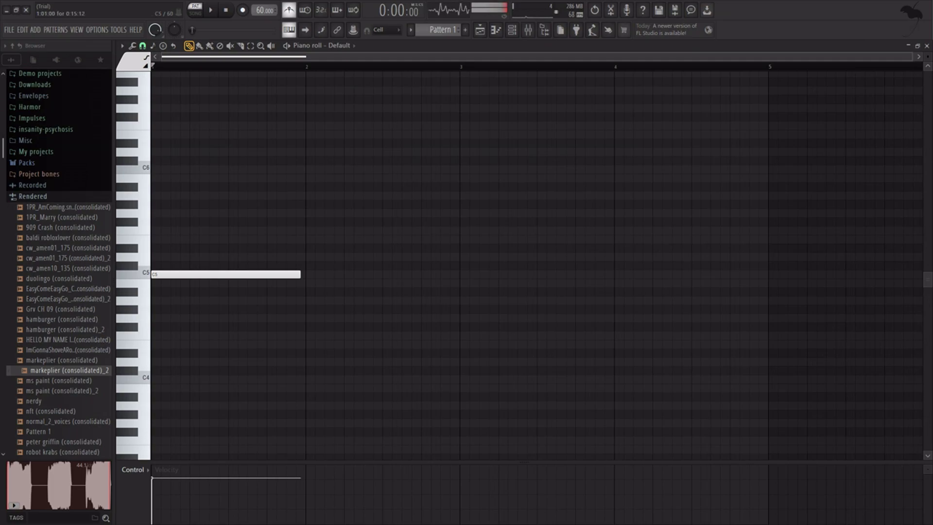
# Add a second Harmor channel in the channel rack and load its Default preset
pyautogui.press('F6')
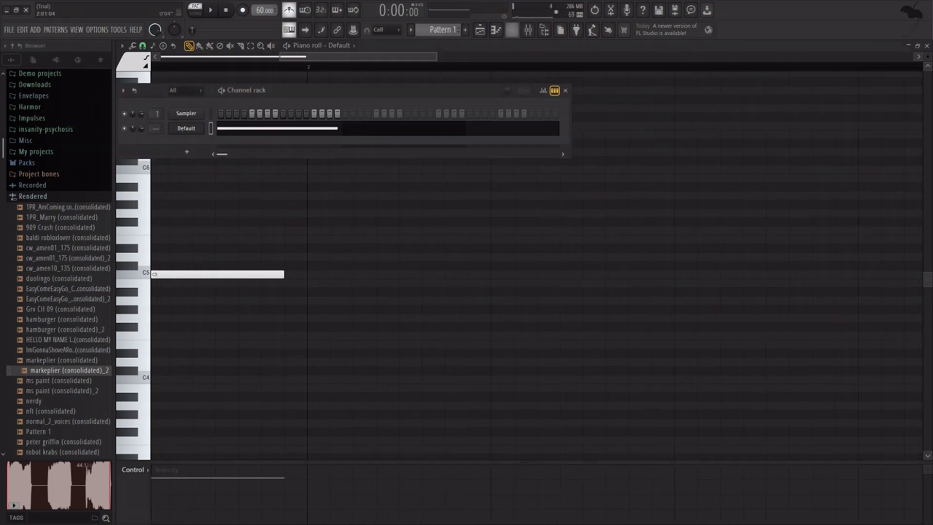
pyautogui.click(187, 152)
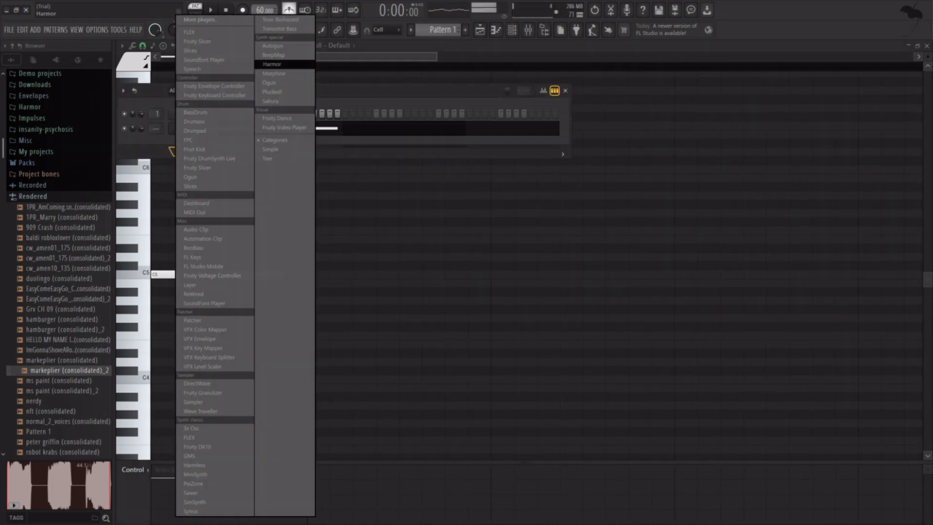
pyautogui.click(272, 64)
pyautogui.click(614, 128)
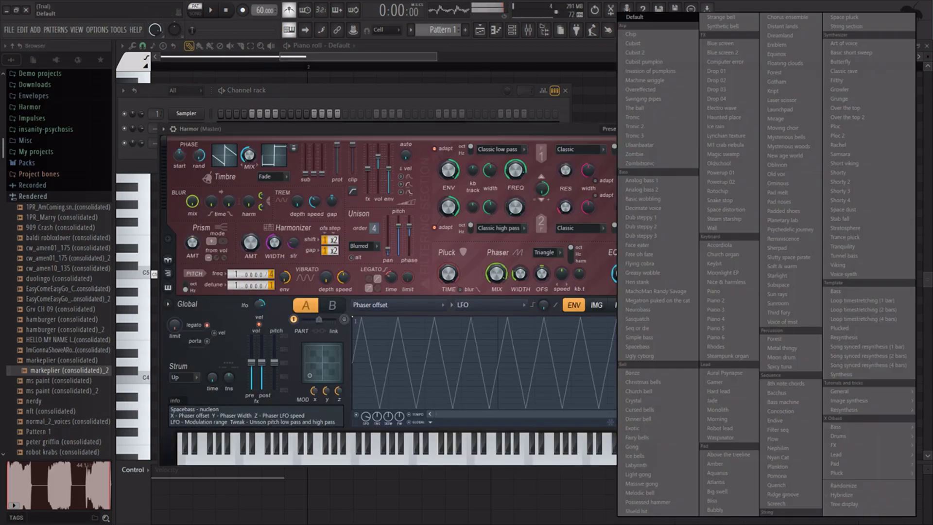
pyautogui.click(642, 15)
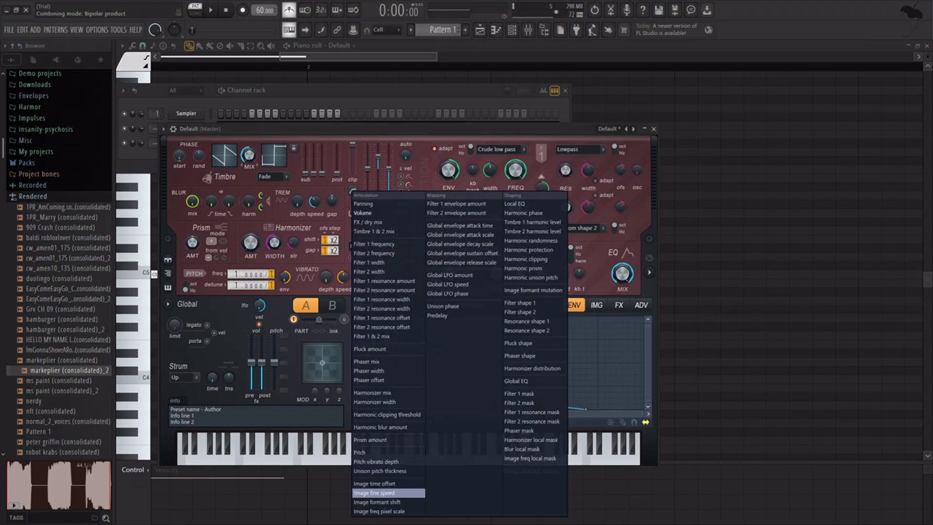
# In the second Harmor's Image fine speed envelope, add a top-level point and a third point directly below it
pyautogui.click(384, 494)
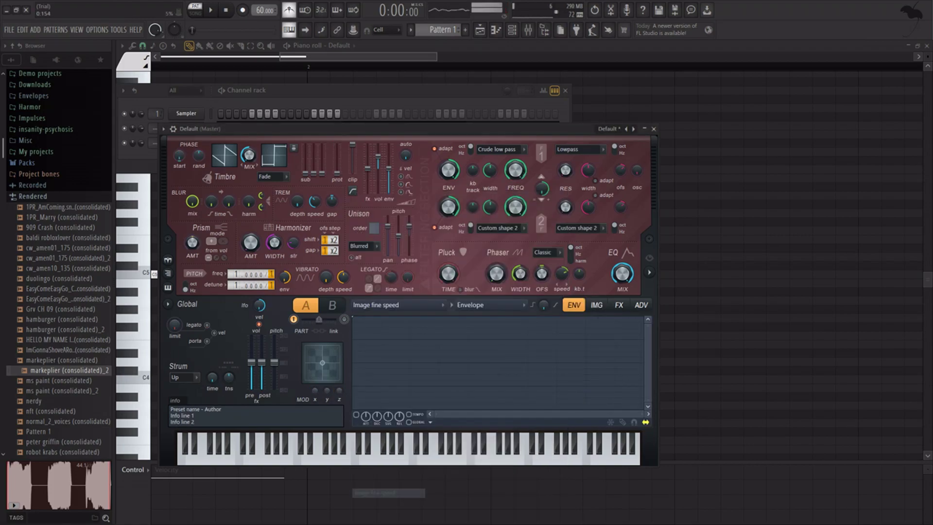
pyautogui.rightClick(382, 319)
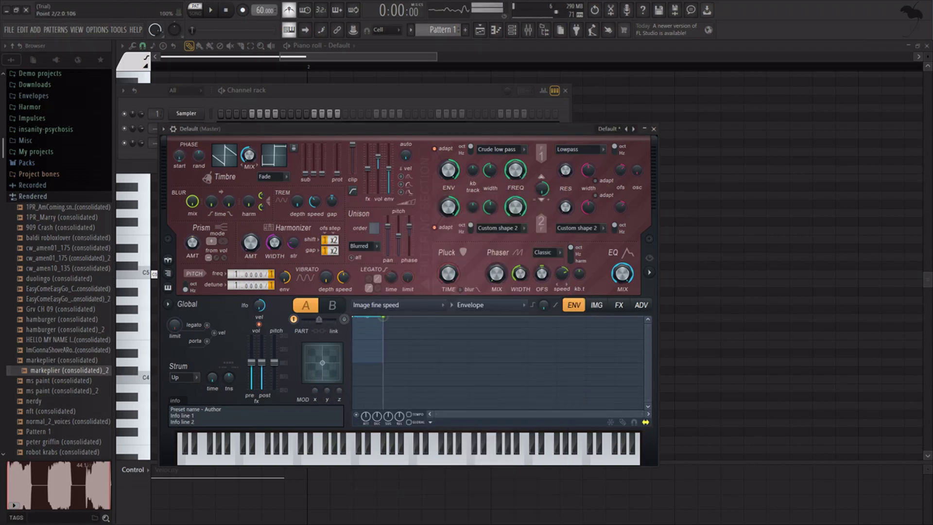
pyautogui.rightClick(387, 355)
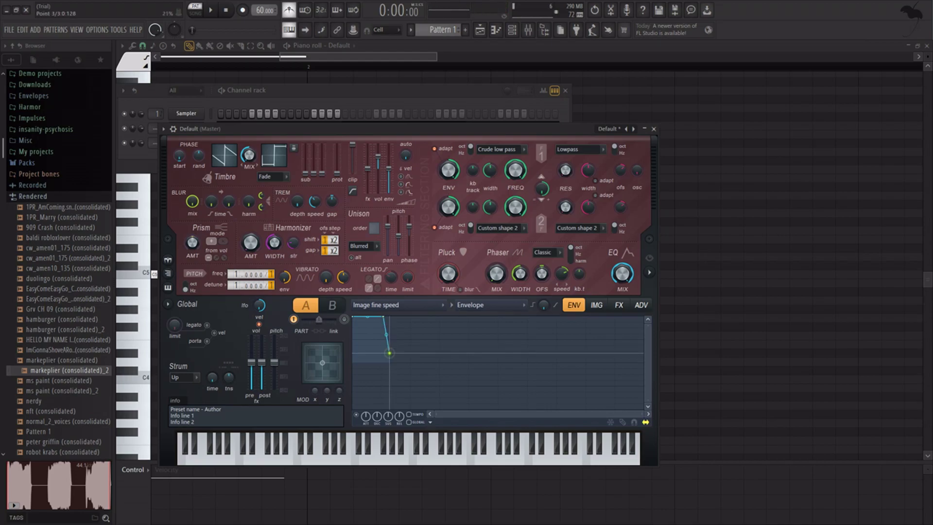
pyautogui.moveTo(385, 357); pyautogui.dragTo(383, 362)
# Set the third envelope point's value to 0.5 and audition the sound
pyautogui.rightClick(383, 362)
pyautogui.click(462, 470)
pyautogui.write('0.5')
pyautogui.press('Return')
pyautogui.press('q')
pyautogui.press('q')
# Switch the piano roll to the second Harmor channel and place a C5 note at the start of bar 2
pyautogui.click(654, 129)
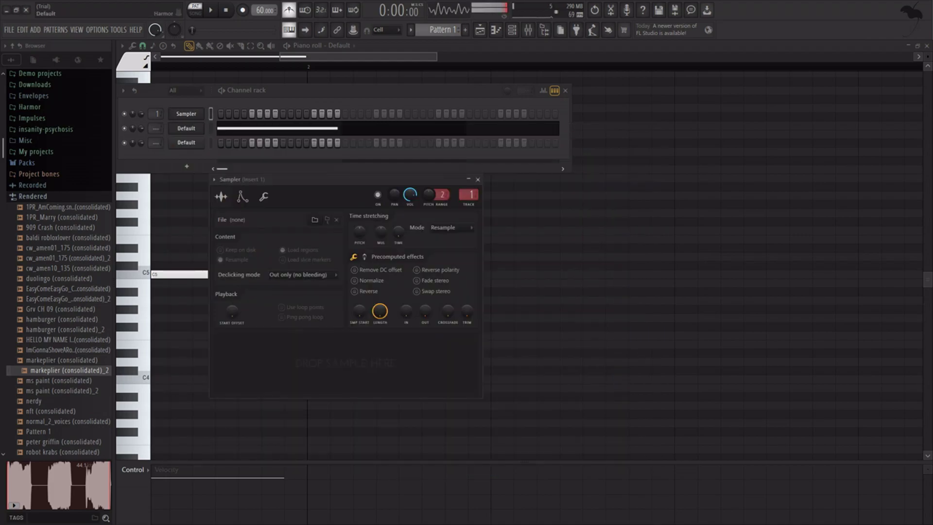
pyautogui.click(186, 128)
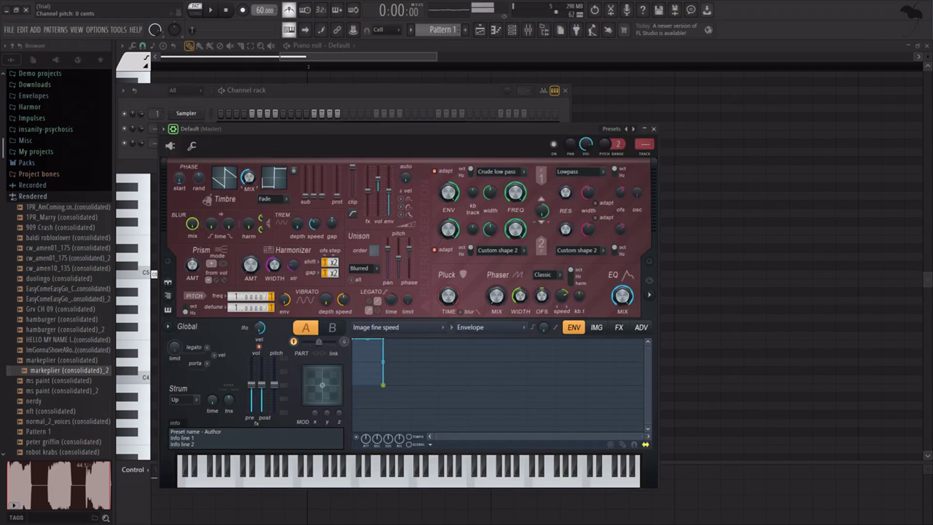
pyautogui.click(728, 178)
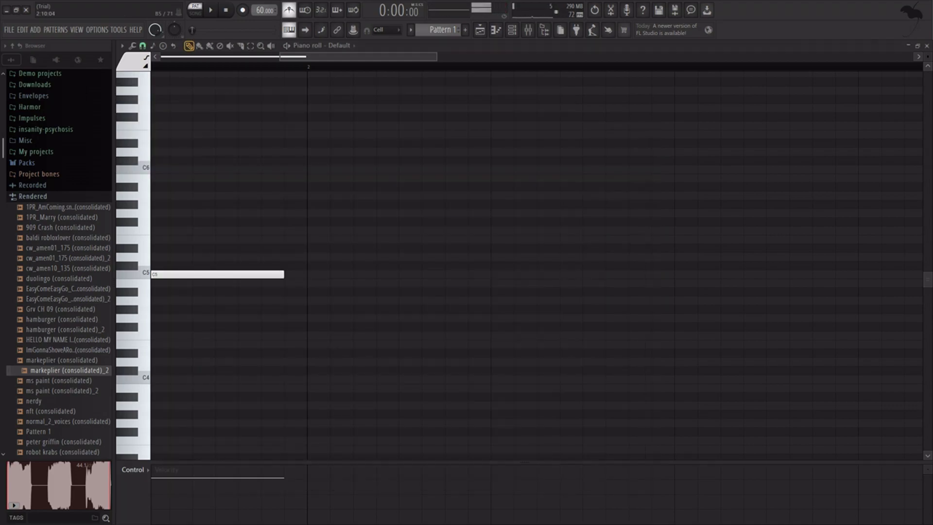
pyautogui.click(340, 46)
pyautogui.click(350, 99)
pyautogui.moveTo(314, 266); pyautogui.dragTo(315, 274)
# Add a third Harmor channel in the channel rack and load its Default preset
pyautogui.click(512, 30)
pyautogui.click(186, 166)
pyautogui.click(280, 64)
pyautogui.click(625, 141)
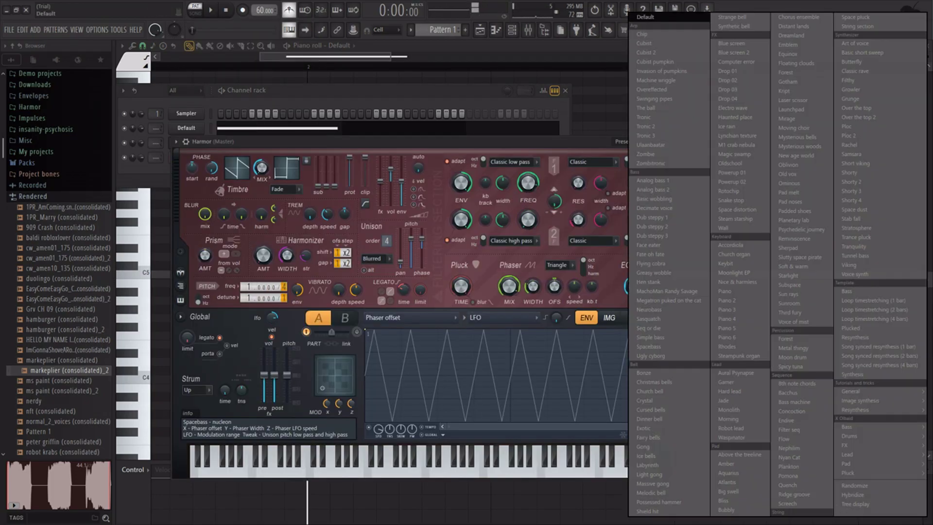
pyautogui.click(644, 17)
# Load markeplier (consolidated)_2 into the third Harmor's image section, set the image time offset to about 76.56%, and audition it
pyautogui.click(609, 317)
pyautogui.moveTo(68, 370); pyautogui.dragTo(415, 399)
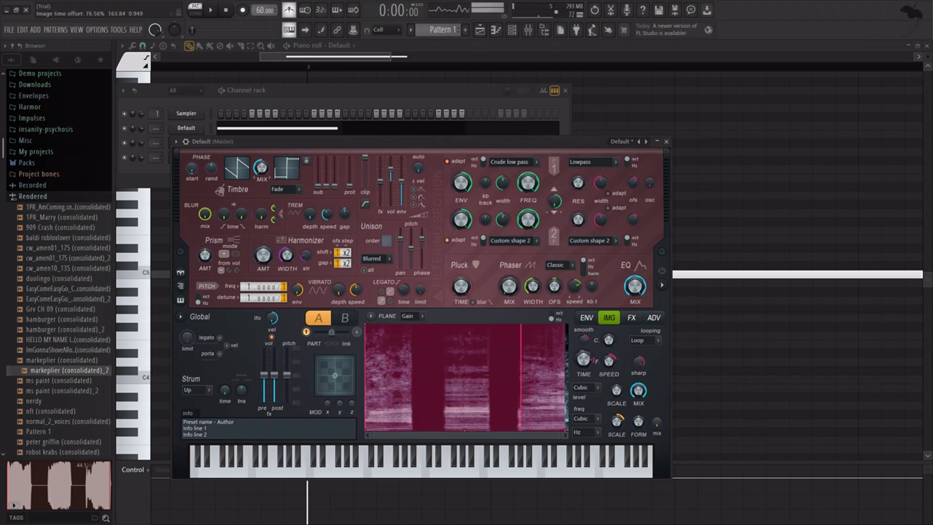
pyautogui.press('z')
# Show the third Harmor's Image fine speed envelope, add a top-level point and a lower third point, and audition it
pyautogui.click(586, 317)
pyautogui.click(398, 317)
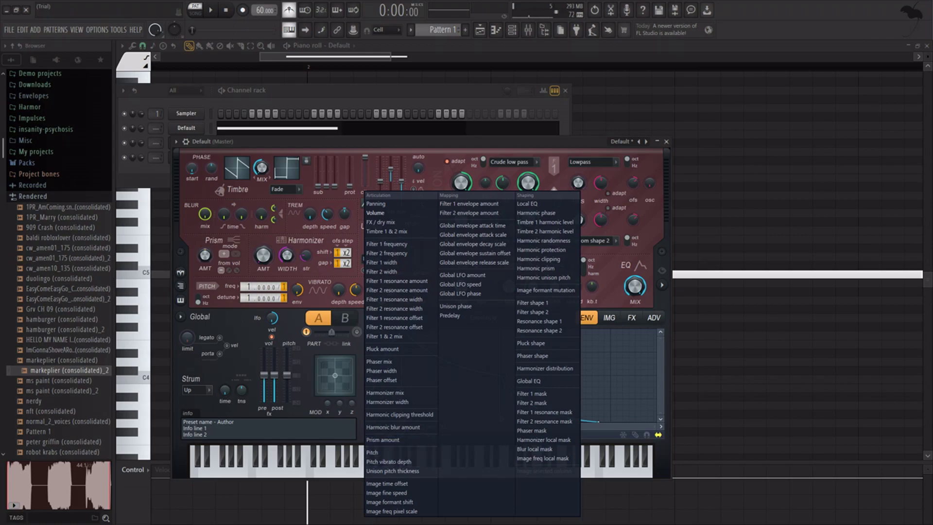
pyautogui.click(386, 492)
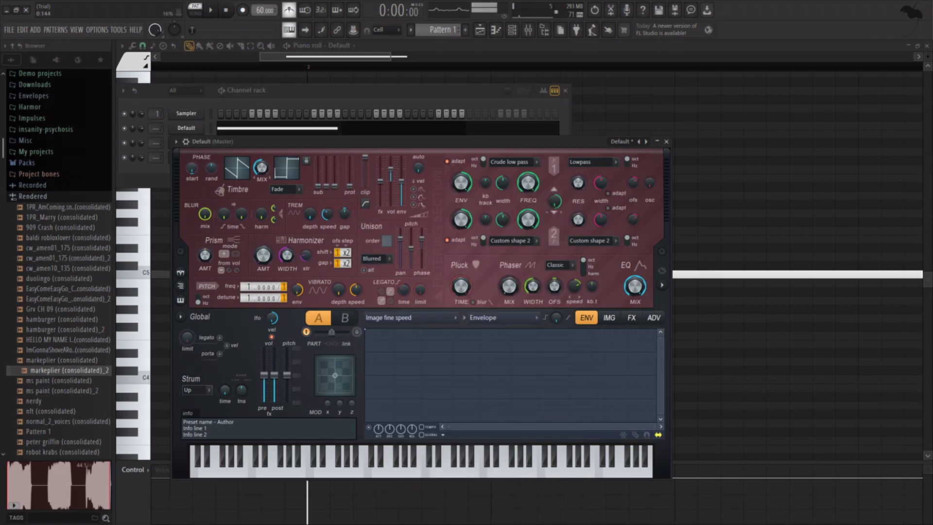
pyautogui.rightClick(406, 330)
pyautogui.rightClick(408, 371)
pyautogui.press('z')
# Set the third Harmor's last envelope point to the exact middle level through value entry
pyautogui.rightClick(408, 372)
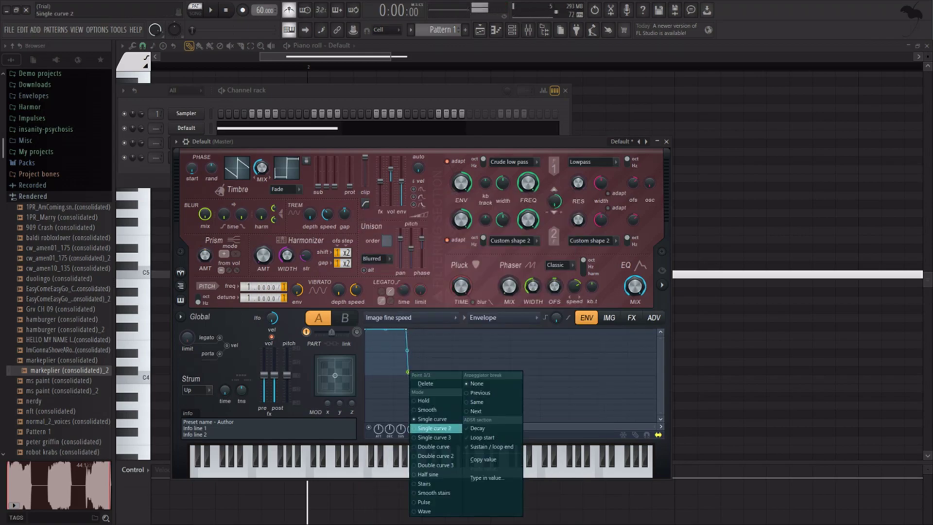
pyautogui.click(487, 477)
pyautogui.write('0.536458313465118')
pyautogui.press('Return')
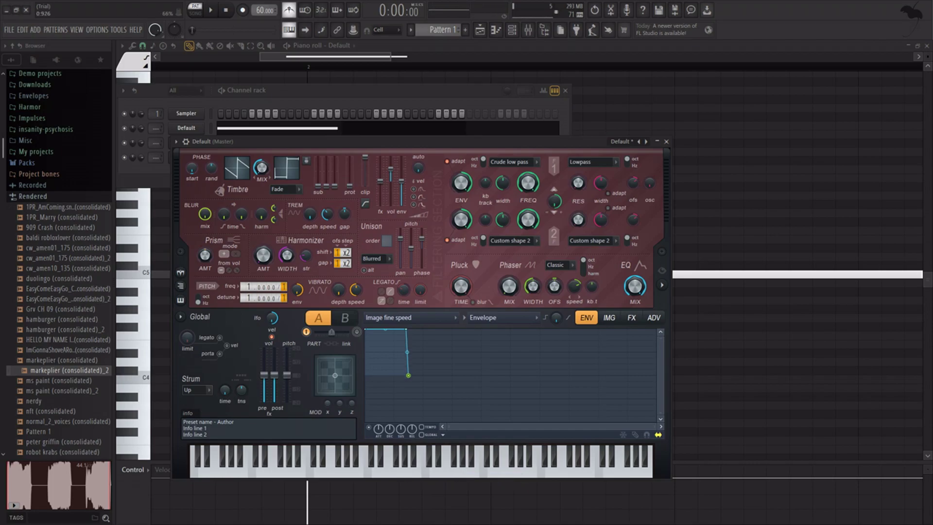
# Raise the third Harmor's image time offset past 78.42%, further into the sample's last section, while auditioning notes
pyautogui.click(609, 317)
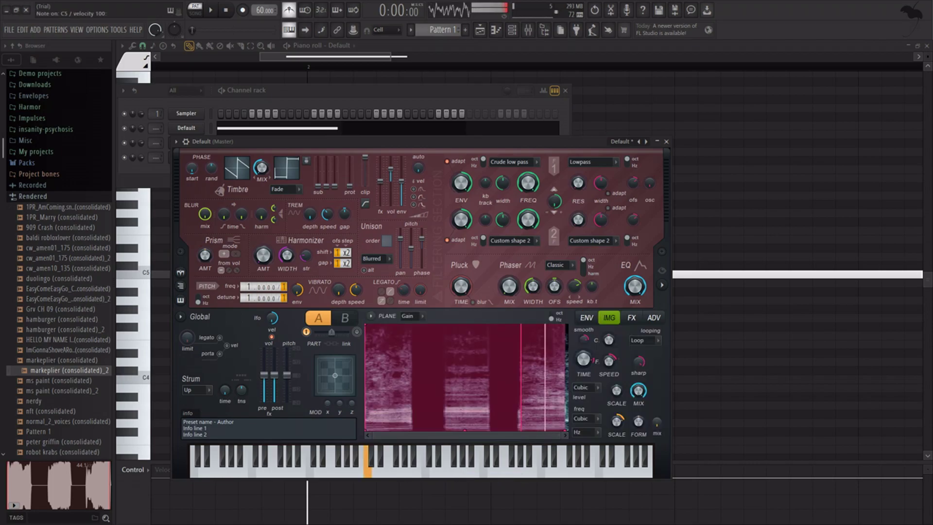
pyautogui.moveTo(584, 359); pyautogui.dragTo(584, 357)
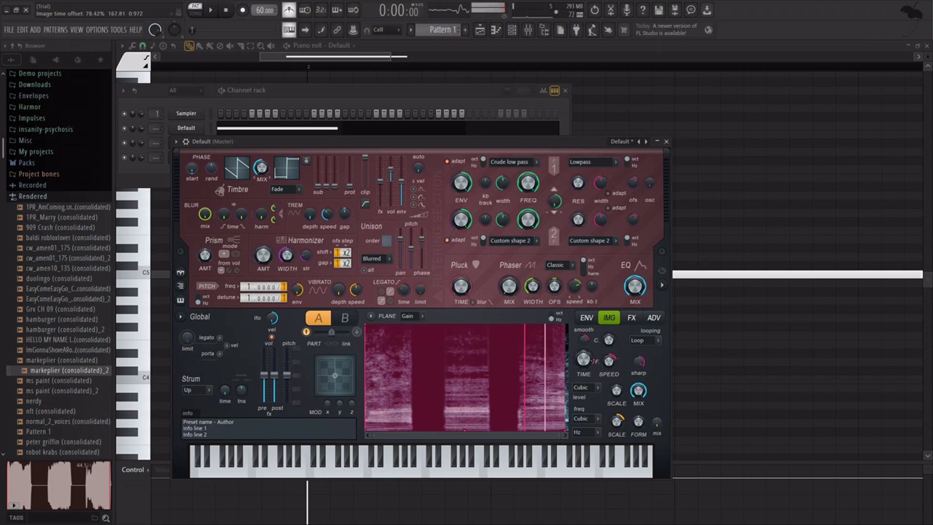
pyautogui.moveTo(584, 359); pyautogui.dragTo(583, 353)
pyautogui.press('z')
pyautogui.press('x')
pyautogui.press('z')
pyautogui.press('x')
pyautogui.click(311, 99)
pyautogui.press('z')
# Copy the volume value from the first Harmor channel's level adjustments
pyautogui.click(186, 143)
pyautogui.click(186, 143)
pyautogui.rightClick(224, 169)
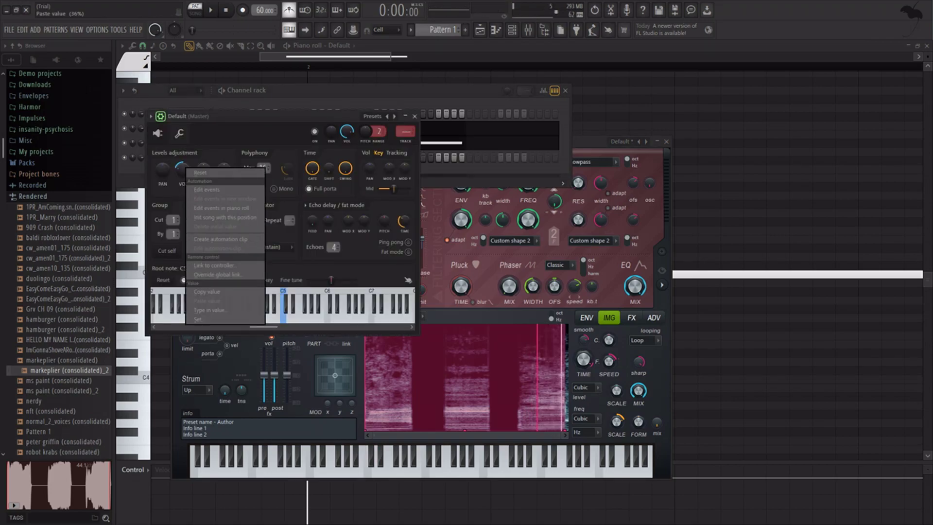
pyautogui.click(223, 292)
# Paste the copied 29% volume value onto the second Harmor channel's level adjustment
pyautogui.press('F6')
pyautogui.click(186, 157)
pyautogui.click(186, 142)
pyautogui.press('q')
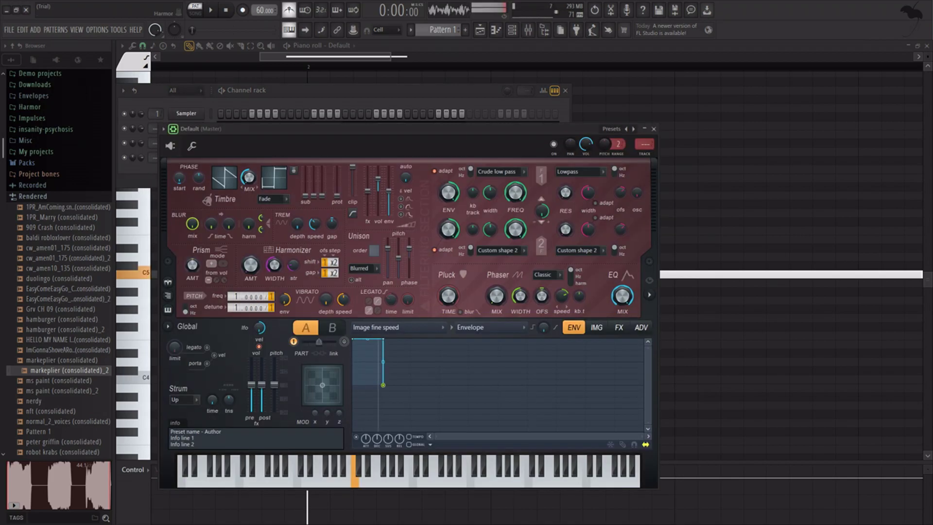
pyautogui.click(192, 146)
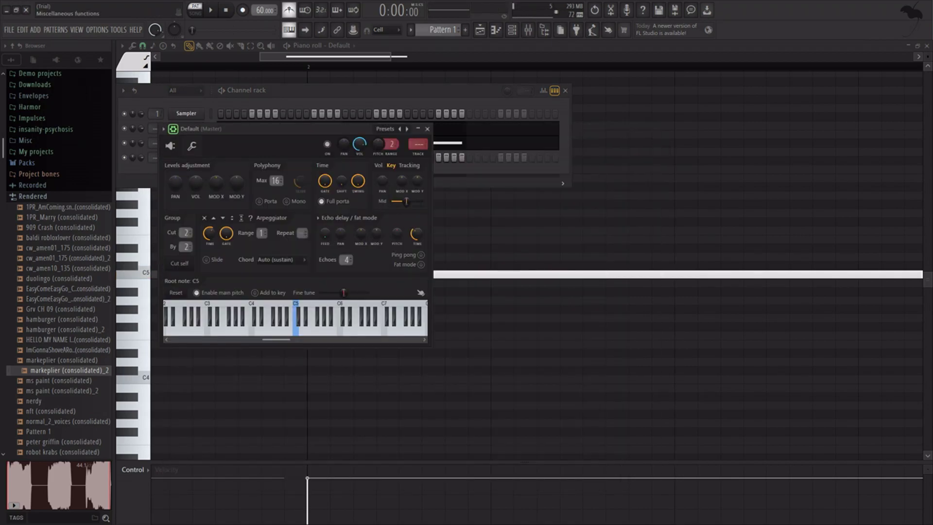
pyautogui.rightClick(194, 183)
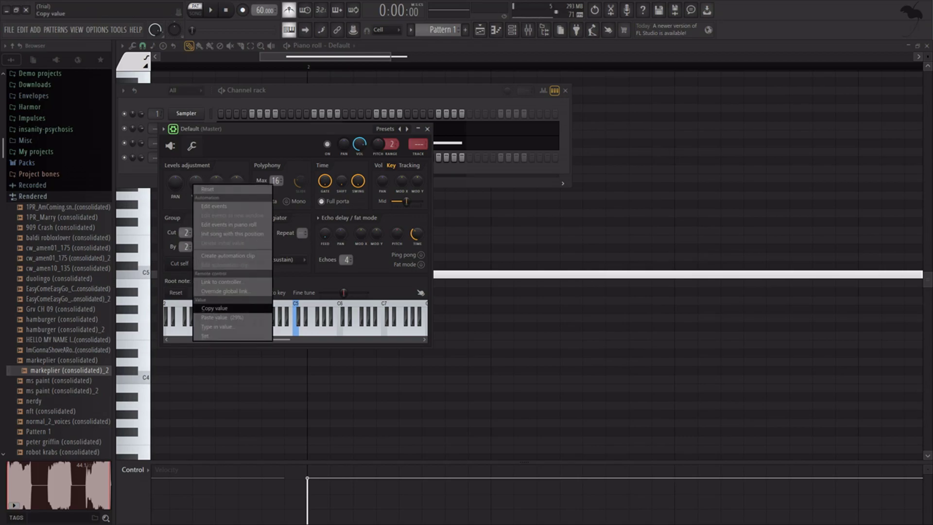
pyautogui.click(214, 318)
# Paste the same copied volume value onto the third Harmor channel's level adjustment
pyautogui.press('F6')
pyautogui.click(186, 157)
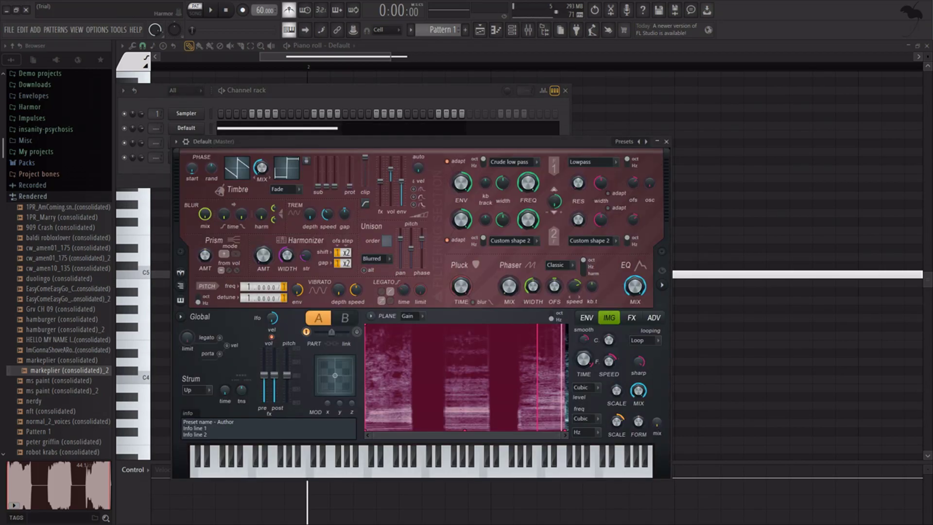
pyautogui.click(186, 142)
pyautogui.click(205, 158)
pyautogui.rightClick(208, 195)
pyautogui.click(230, 328)
# Audition the pattern and place a one-bar C5 note at bar 3 in the third Harmor's piano roll
pyautogui.press('F7')
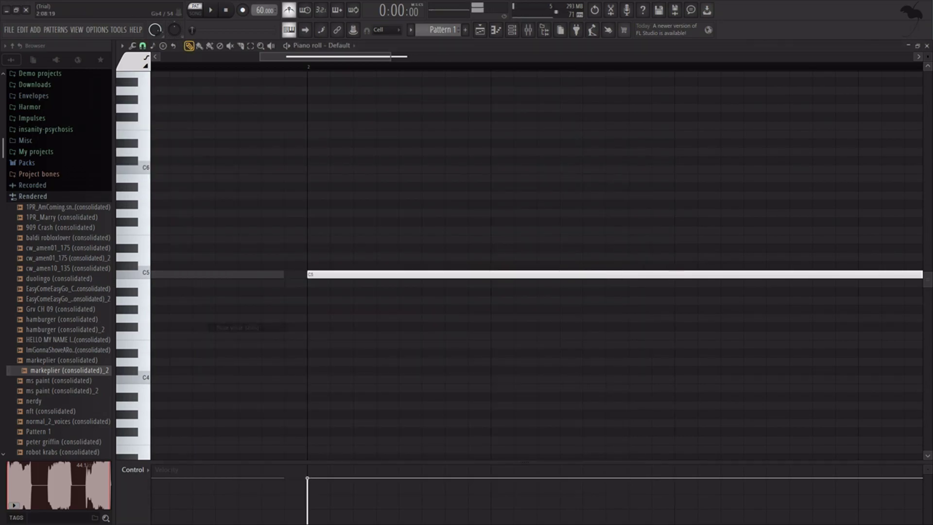
pyautogui.scroll(-4, 486, 266)
pyautogui.press('space')
pyautogui.scroll(-3, 486, 265)
pyautogui.press('space')
pyautogui.click(339, 46)
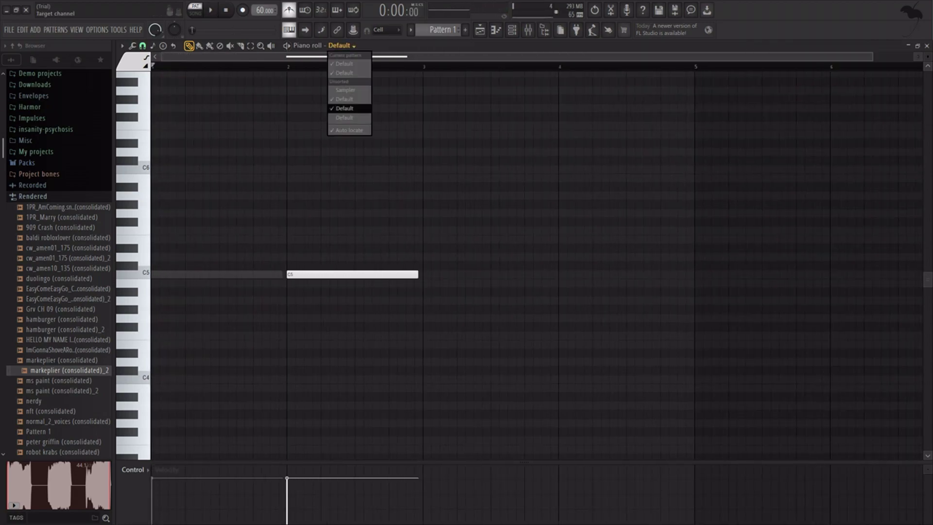
pyautogui.click(349, 112)
pyautogui.moveTo(433, 275); pyautogui.dragTo(425, 274)
# Render the pattern to a WAV file named marking pliers in Downloads
pyautogui.click(9, 30)
pyautogui.moveTo(49, 134)
pyautogui.click(129, 141)
pyautogui.write('ma')
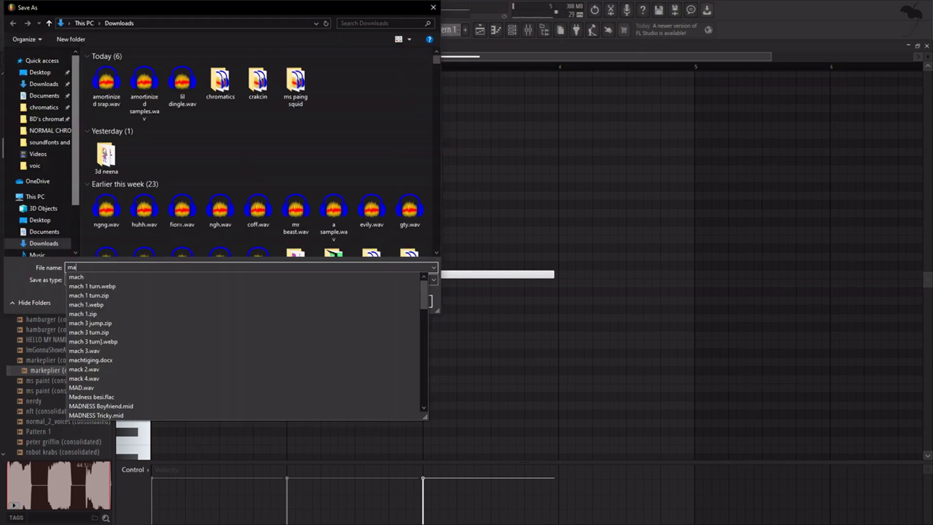
pyautogui.write('rking pliers')
pyautogui.press('Return')
pyautogui.press('Return')
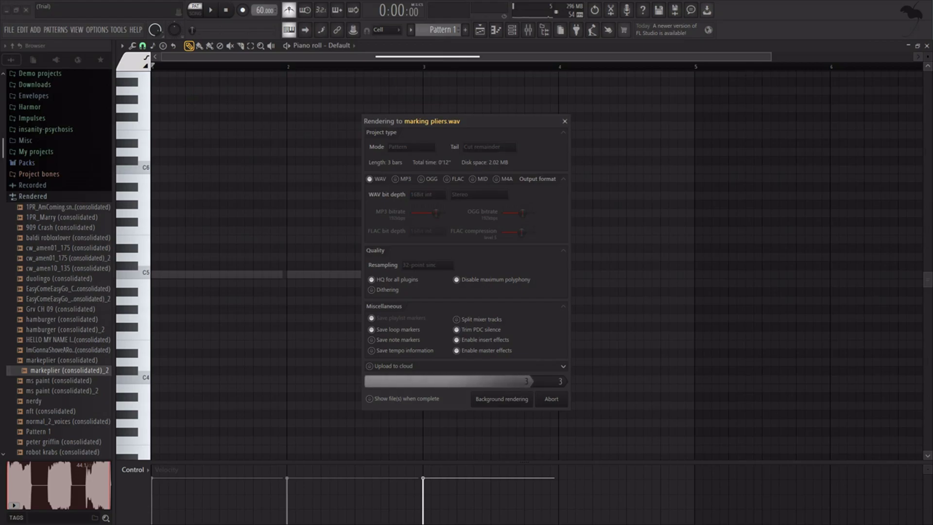
# Add a Slicex channel and load marking pliers.wav from Downloads into it
pyautogui.click(35, 30)
pyautogui.click(45, 69)
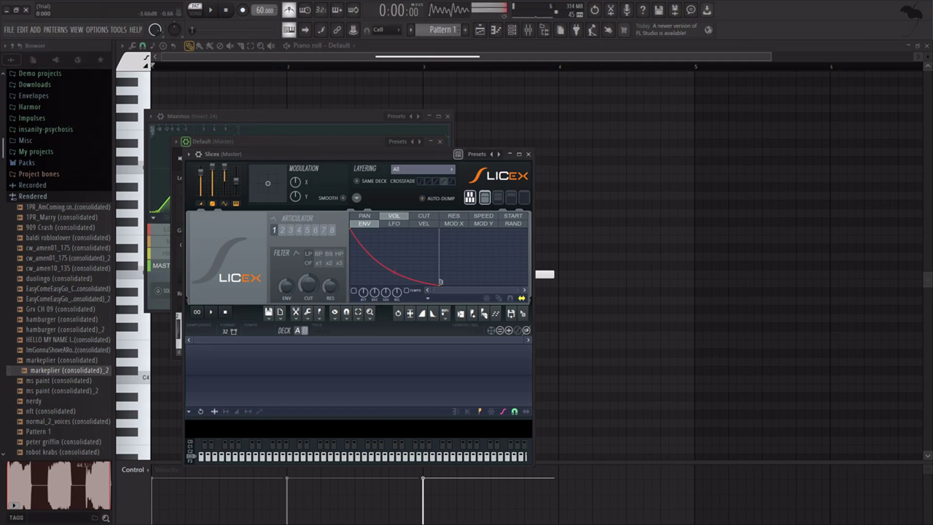
pyautogui.click(269, 312)
pyautogui.click(44, 84)
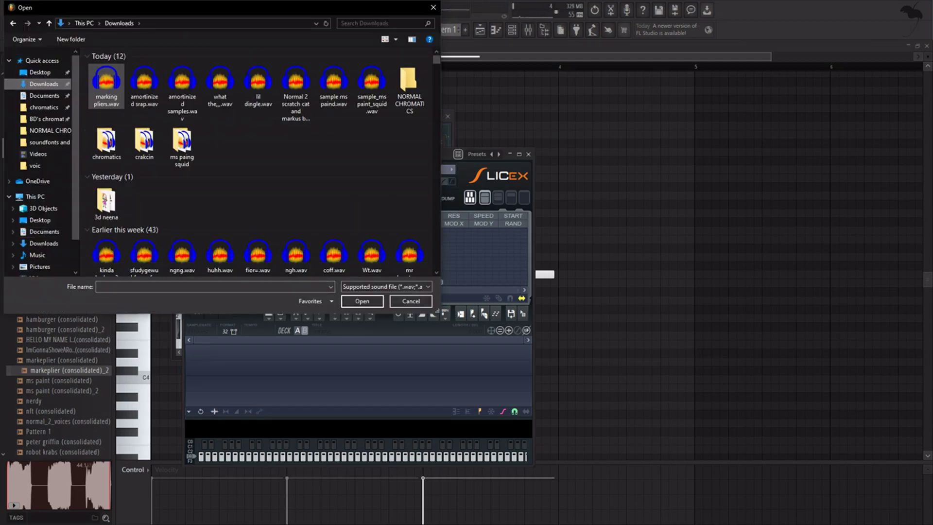
pyautogui.doubleClick(106, 82)
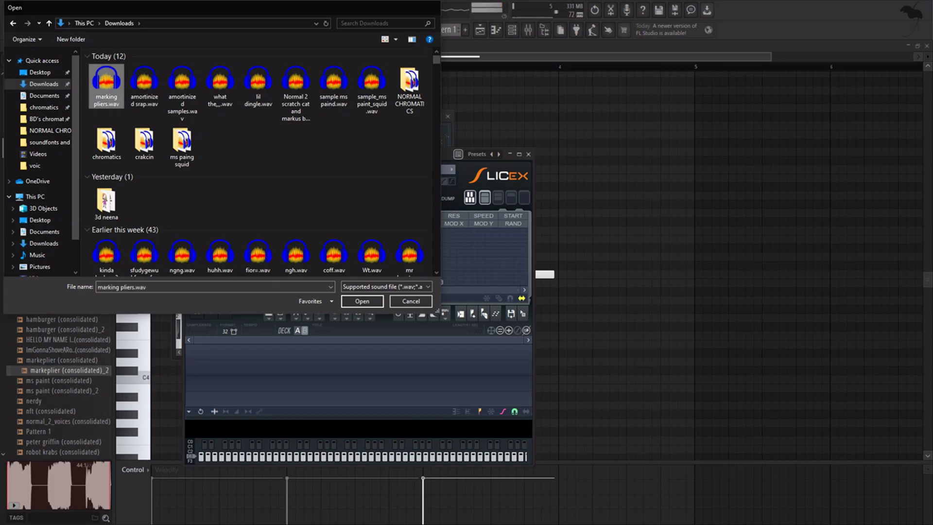
# Auto-slice the marking pliers sample in Slicex and normalize it
pyautogui.click(484, 314)
pyautogui.click(499, 320)
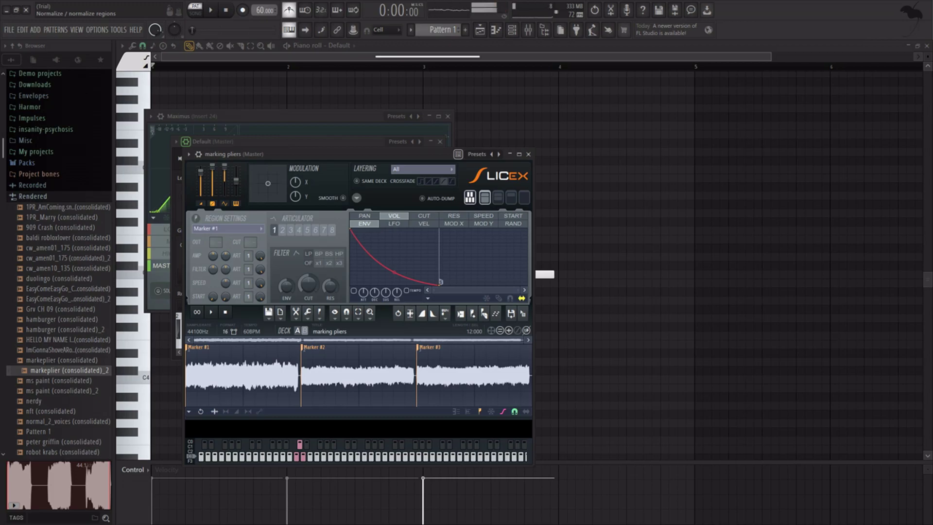
pyautogui.click(410, 314)
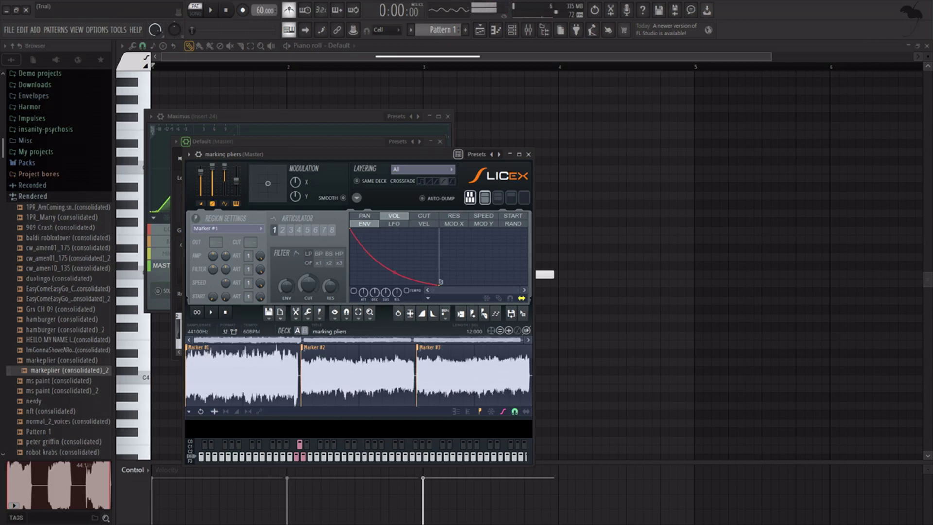
# Export the sliced regions as separate wave files into a new Downloads folder named yababads
pyautogui.click(268, 314)
pyautogui.moveTo(311, 368)
pyautogui.click(384, 368)
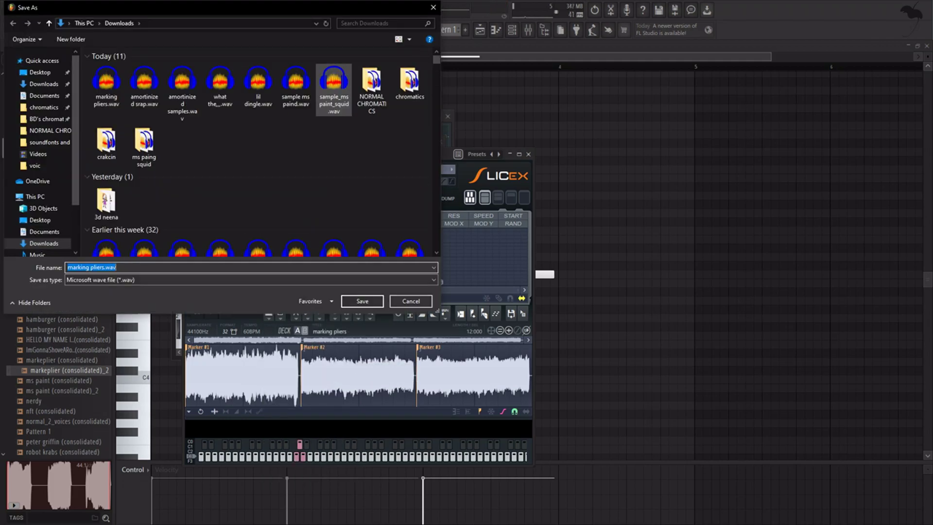
pyautogui.rightClick(309, 148)
pyautogui.moveTo(340, 253)
pyautogui.click(437, 254)
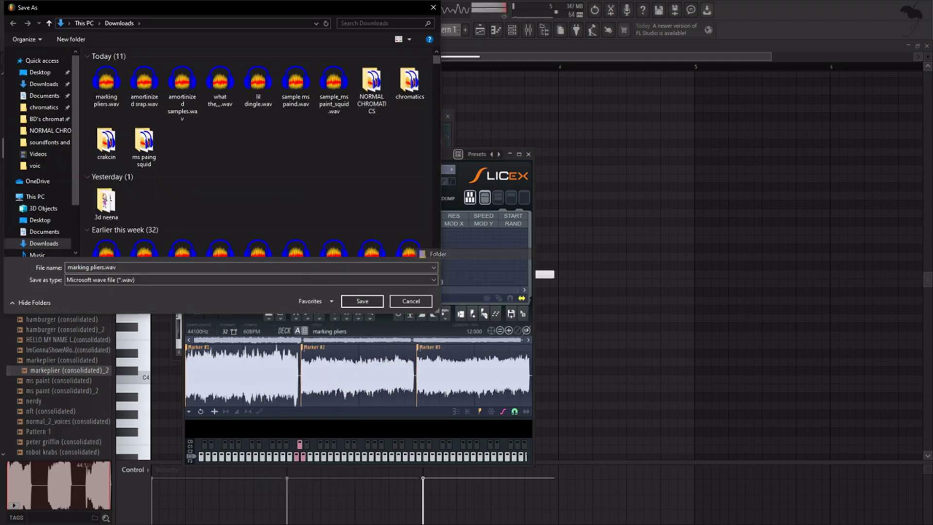
pyautogui.write('yababads')
pyautogui.press('Return')
pyautogui.press('Return')
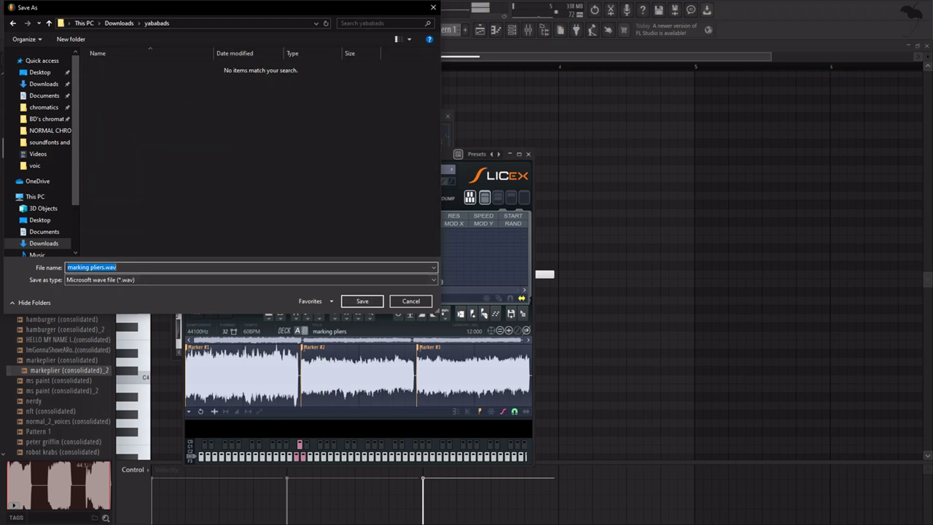
pyautogui.press('Return')
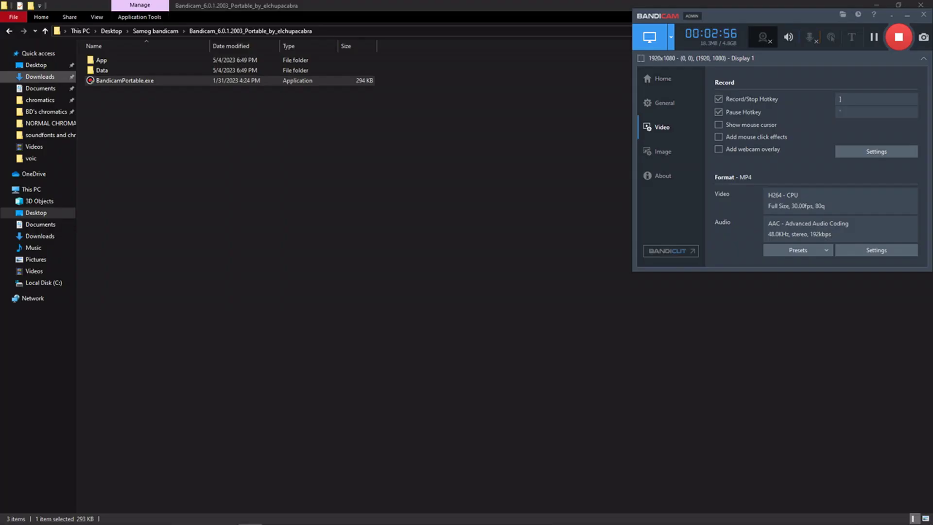
# Switch to File Explorer, open the yababads folder in Downloads, and rename the three exported files 1, 2 and 3
pyautogui.click(39, 77)
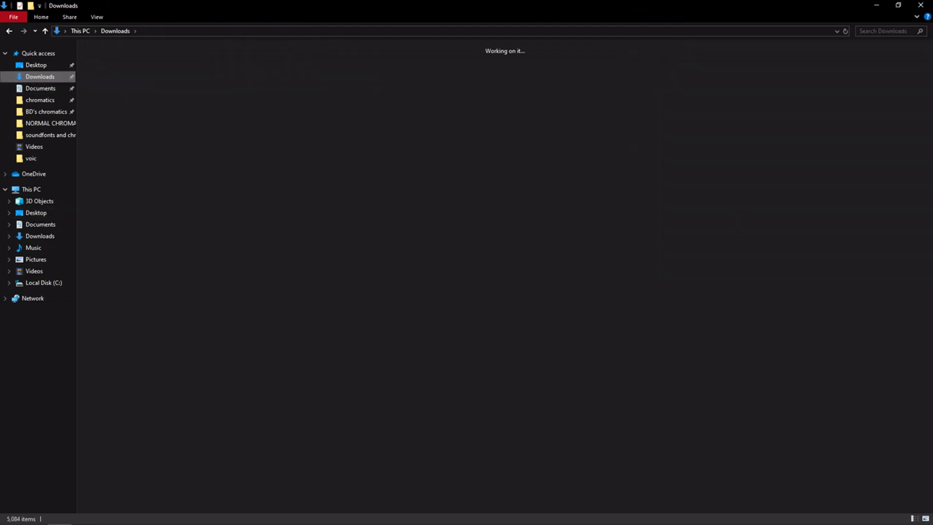
pyautogui.click(758, 73)
pyautogui.doubleClick(757, 73)
pyautogui.click(123, 71)
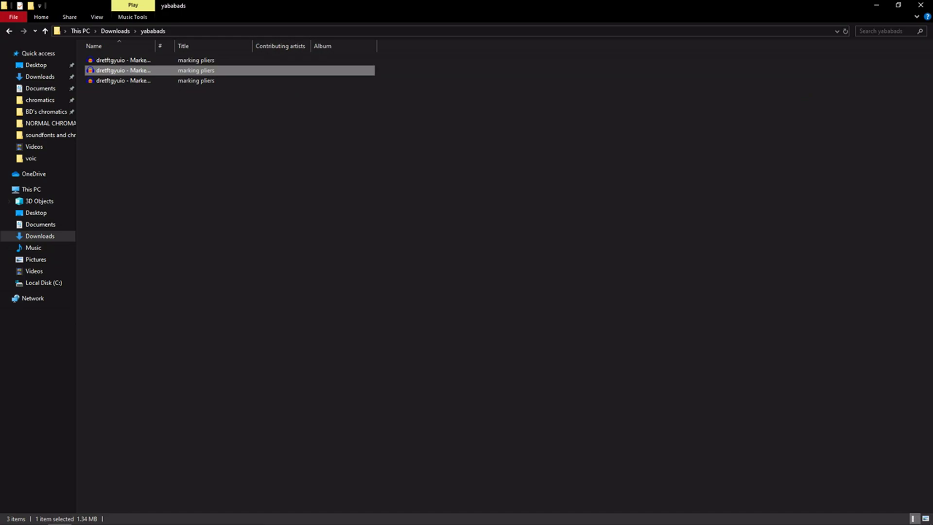
pyautogui.press('Up')
pyautogui.press('F2')
pyautogui.write('1')
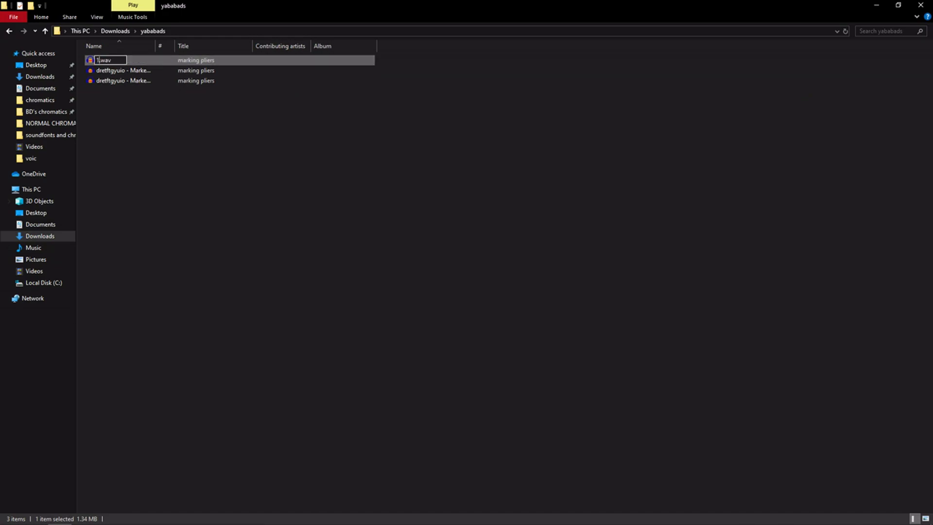
pyautogui.press('Tab')
pyautogui.write('2')
pyautogui.press('Tab')
pyautogui.write('3')
pyautogui.press('Return')
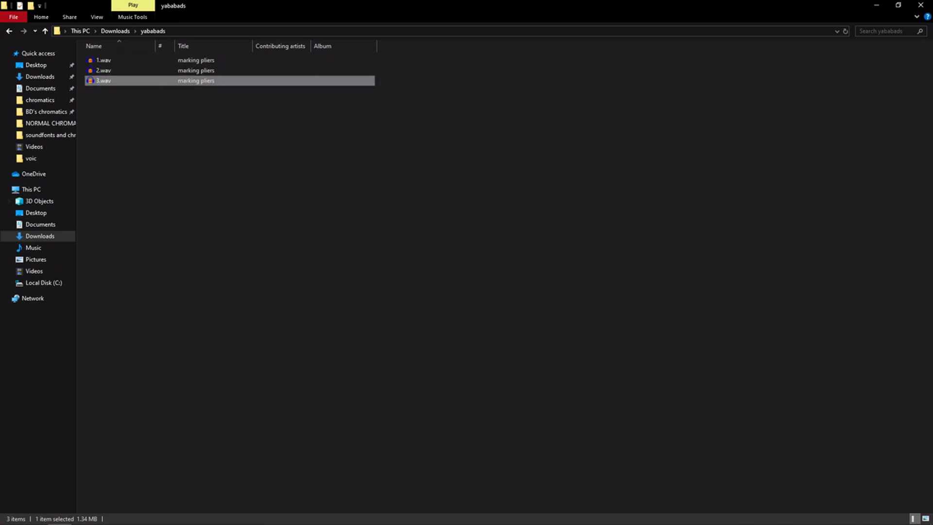
# Switch to the Chromatic Scale Generator and generate a pitched chromatic from the yababads folder, starting at C2 with range 60 and a 0.01-second gap
pyautogui.hotkey('alt', 'd')
pyautogui.click(243, 204)
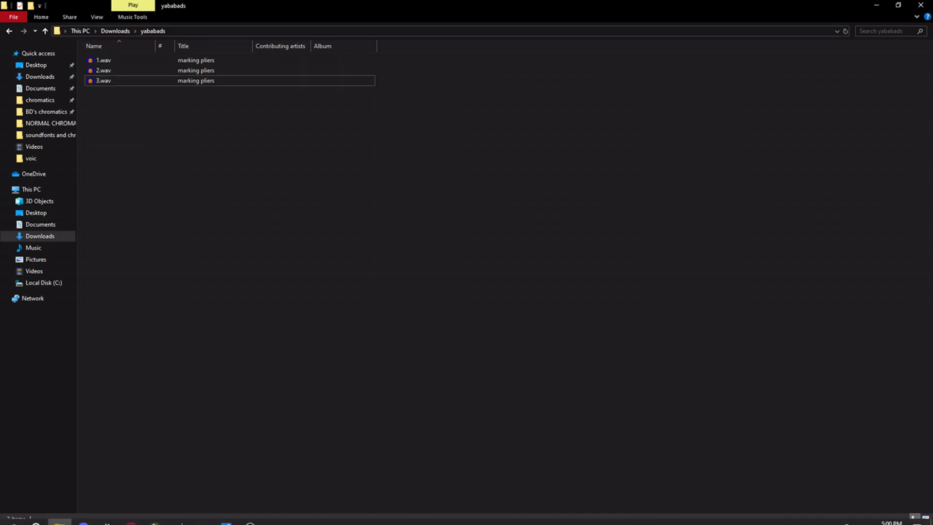
pyautogui.click(178, 514)
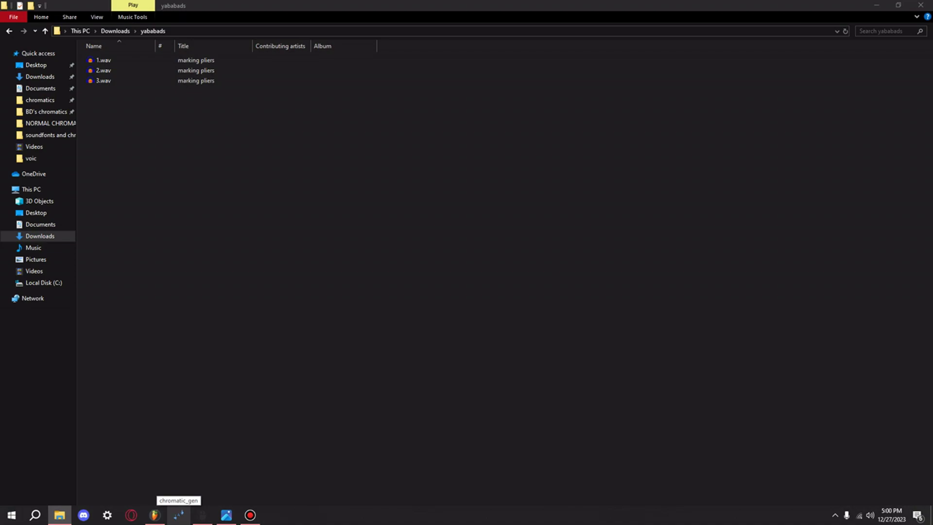
pyautogui.click(179, 515)
pyautogui.hotkey('ctrl', 'v')
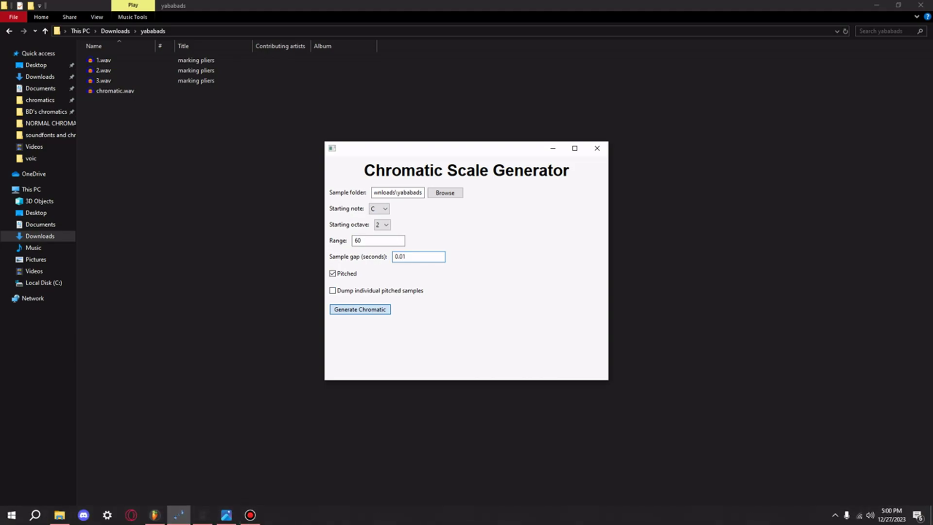
# Rename chromatic.wav in the yababads folder to markiplier chromatic from normal omggg
pyautogui.hotkey('alt', 'Tab')
pyautogui.hotkey('alt', 'Tab')
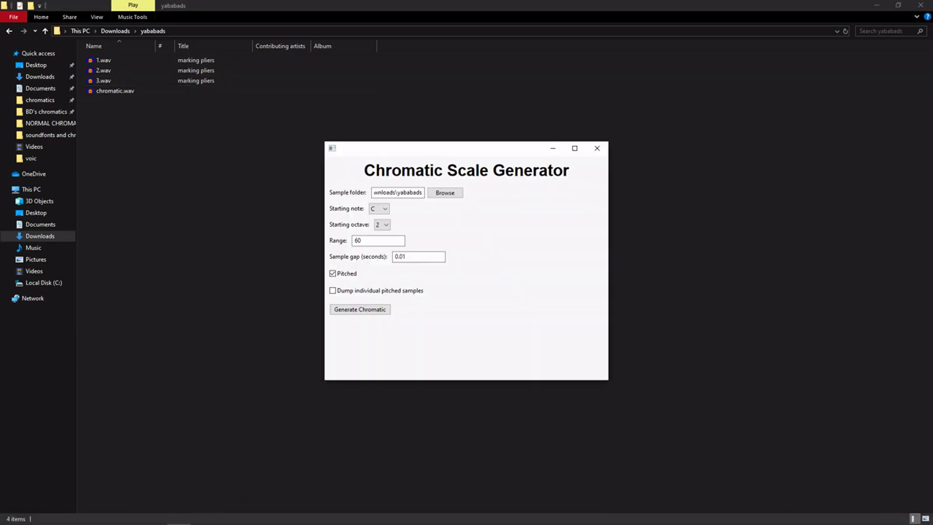
pyautogui.hotkey('alt', 'Tab')
pyautogui.click(115, 91)
pyautogui.press('F2')
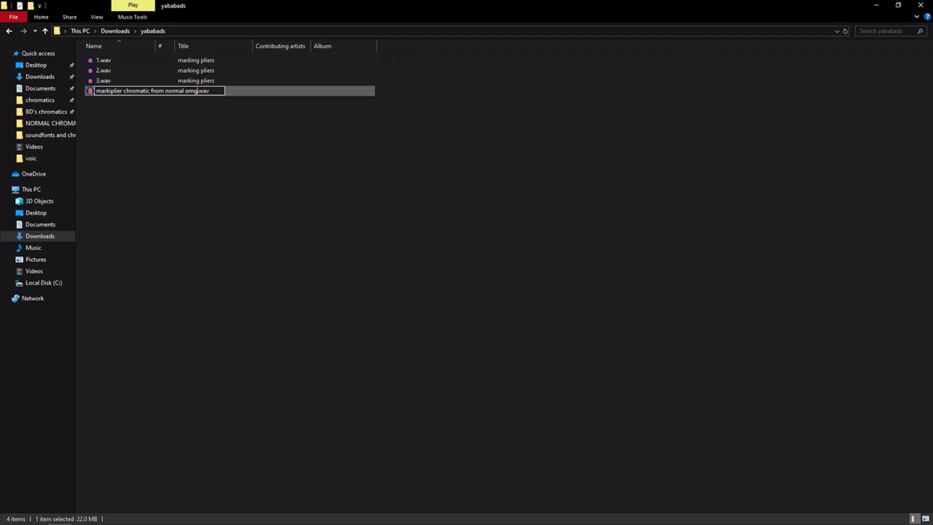
pyautogui.press('Return')
# Switch to FL Studio, load the renamed chromatic file into Slicex, and restore the full-size window
pyautogui.click(154, 515)
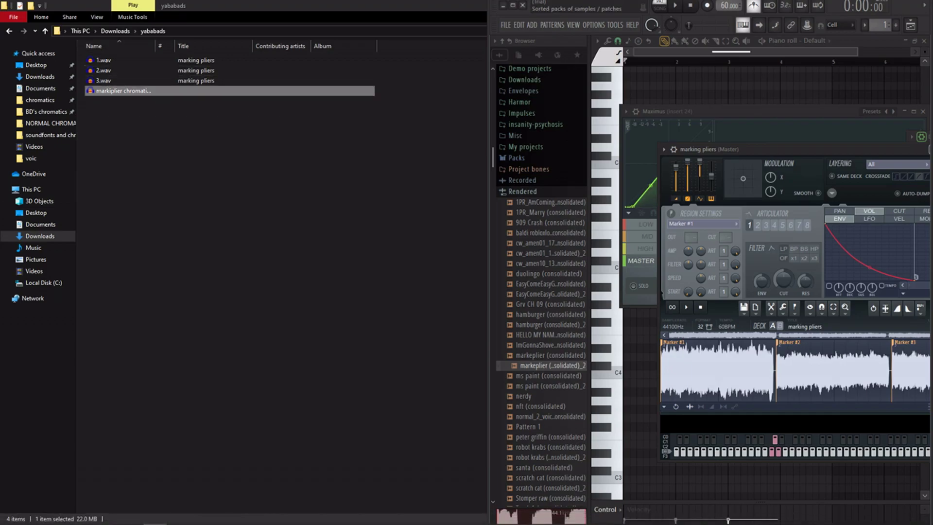
pyautogui.moveTo(117, 91); pyautogui.dragTo(782, 369)
pyautogui.click(512, 6)
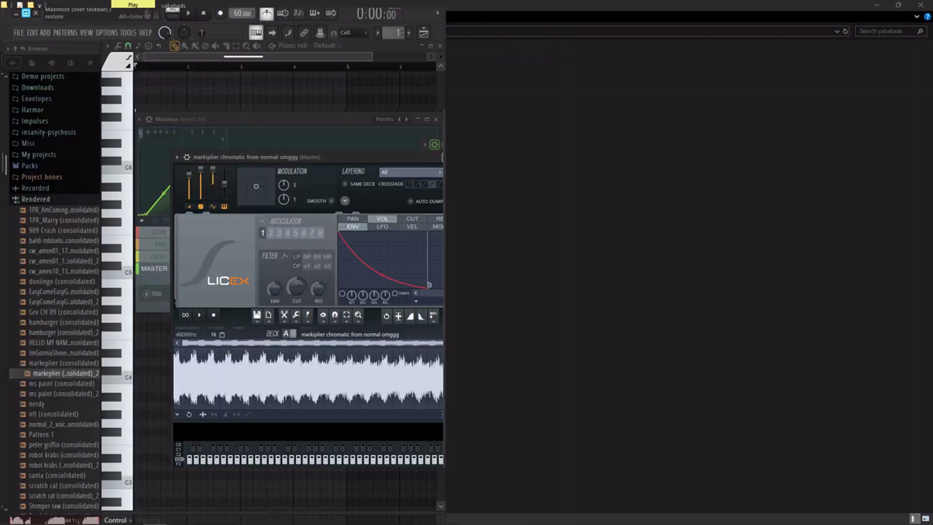
# Auto-slice the chromatic sample in Slicex and audition a few of its notes
pyautogui.click(485, 313)
pyautogui.click(514, 317)
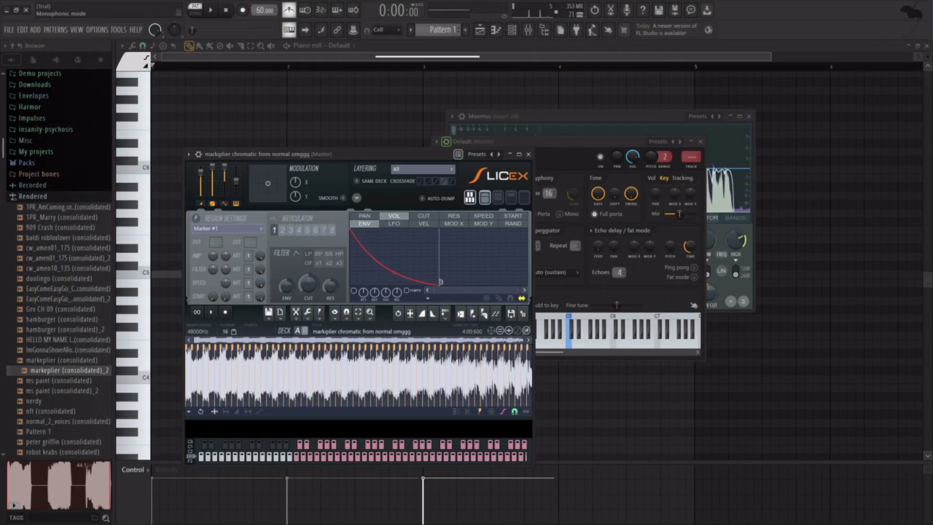
pyautogui.press('i')
pyautogui.press('o')
pyautogui.press('p')
# Create a new empty pattern and set the project tempo to 230 BPM
pyautogui.click(339, 45)
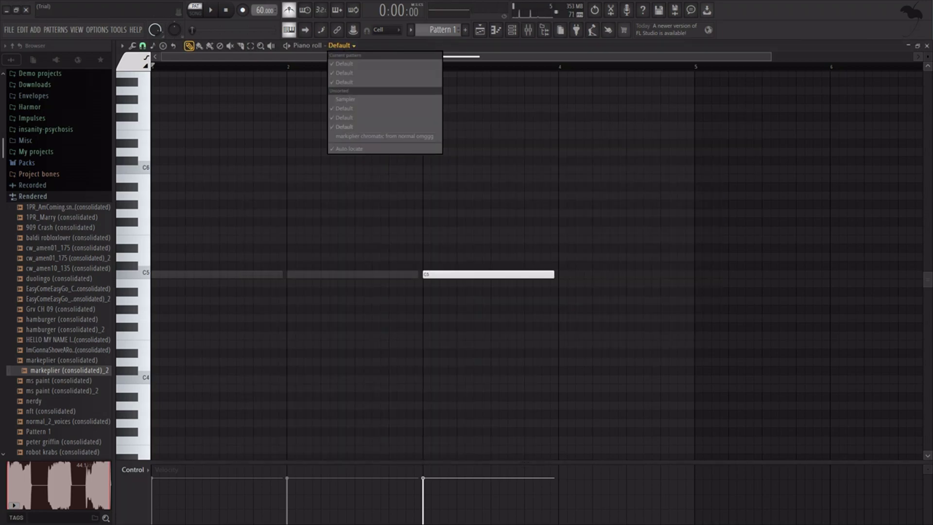
pyautogui.click(346, 64)
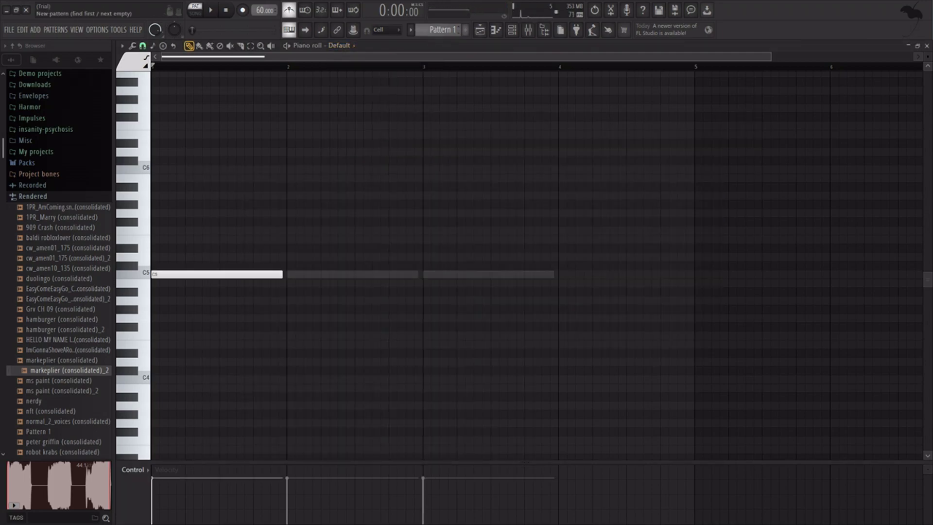
pyautogui.press('F4')
pyautogui.rightClick(269, 9)
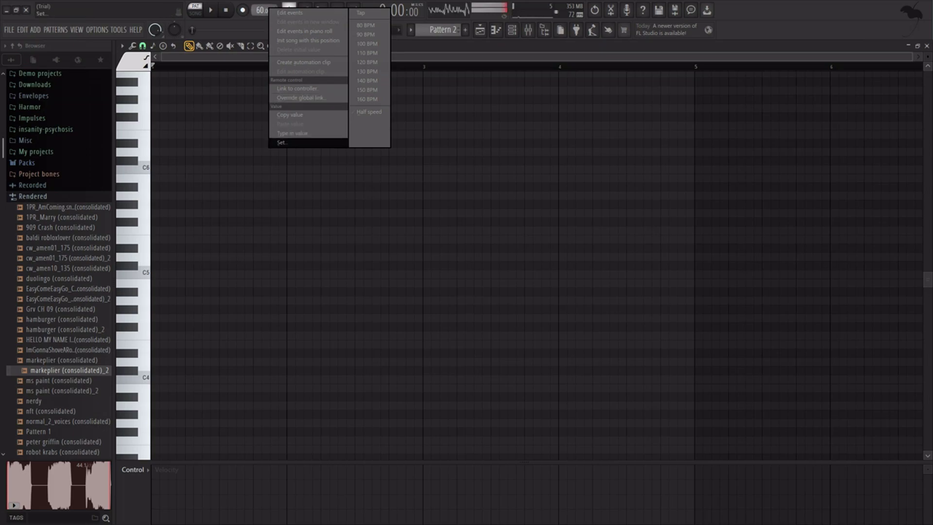
pyautogui.click(299, 133)
pyautogui.write('2')
pyautogui.write('6')
pyautogui.press('BackSpace')
pyautogui.write('30')
pyautogui.press('Return')
# Place a one-beat Marker #10 note at the start of the chromatic Slicex channel's piano roll
pyautogui.click(338, 45)
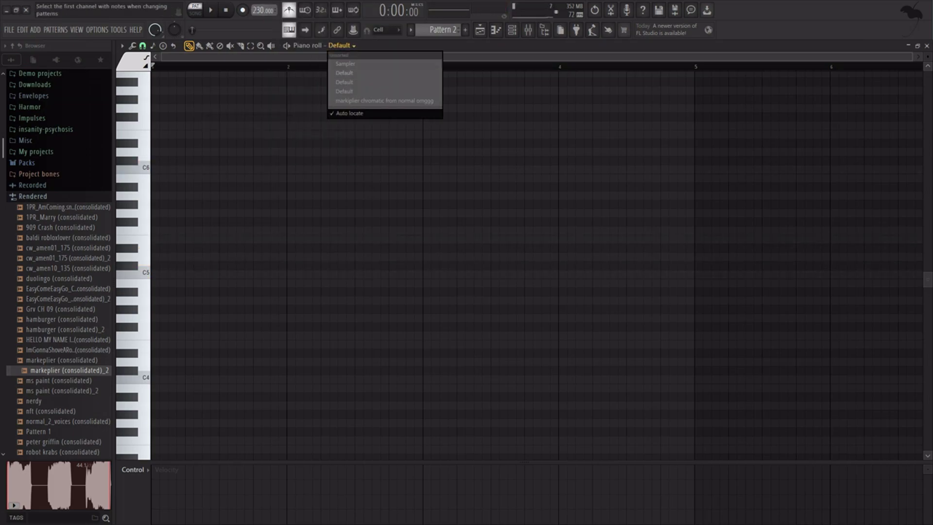
pyautogui.click(370, 101)
pyautogui.scroll(4, 554, 316)
pyautogui.click(138, 300)
pyautogui.moveTo(176, 300); pyautogui.dragTo(166, 300)
pyautogui.moveTo(308, 301); pyautogui.dragTo(198, 300)
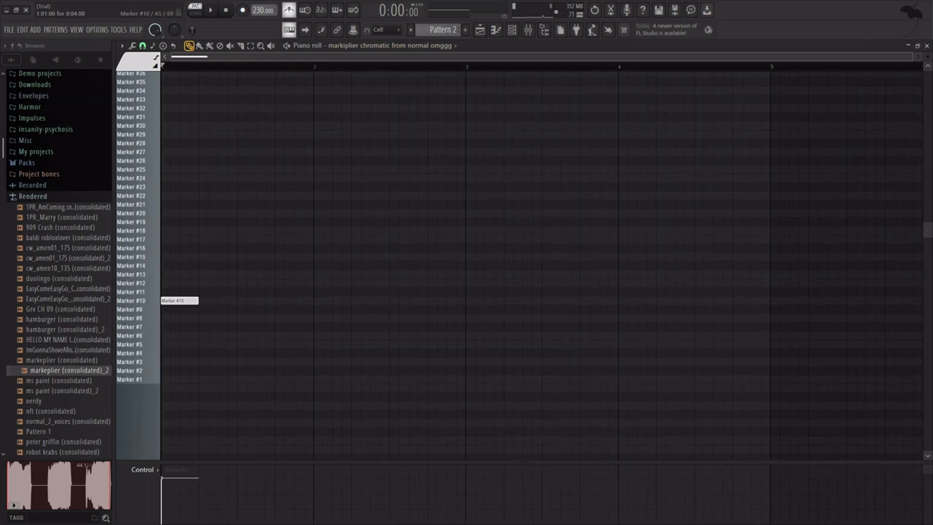
# Fill the rest of bar 1 with one-beat notes on Marker #11, Marker #10 and Marker #8, and play the melody
pyautogui.click(143, 45)
pyautogui.click(151, 78)
pyautogui.click(198, 292)
pyautogui.moveTo(196, 292); pyautogui.dragTo(206, 292)
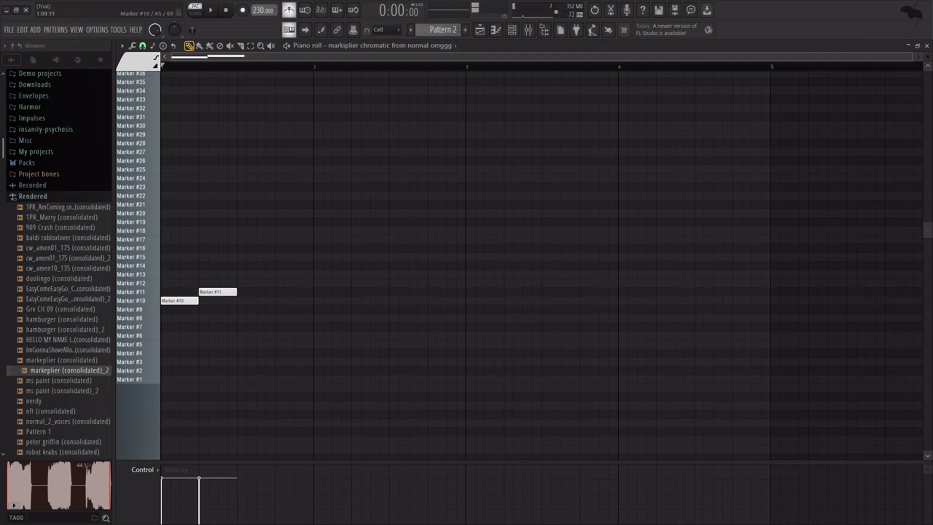
pyautogui.click(242, 300)
pyautogui.click(280, 327)
pyautogui.moveTo(280, 327); pyautogui.dragTo(280, 318)
pyautogui.press('space')
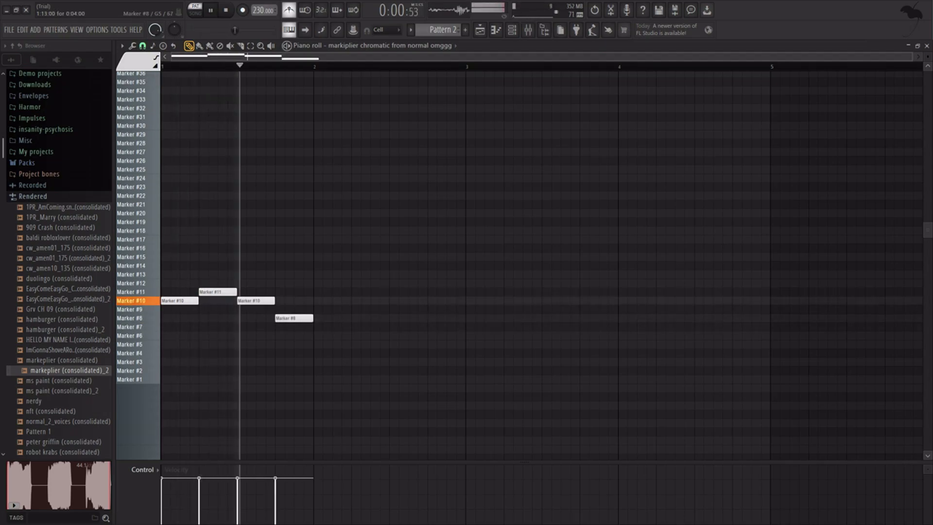
# Delete the bar's last two notes, Marker #10 and Marker #8, and shorten the Marker #11 note to half a beat
pyautogui.press('space')
pyautogui.rightClick(286, 317)
pyautogui.rightClick(253, 300)
pyautogui.moveTo(236, 292); pyautogui.dragTo(216, 292)
# Add a half-beat Marker #10 note after Marker #11, audition it, and follow it with a one-beat Marker #8 note
pyautogui.click(223, 301)
pyautogui.press('space')
pyautogui.press('space')
pyautogui.click(242, 318)
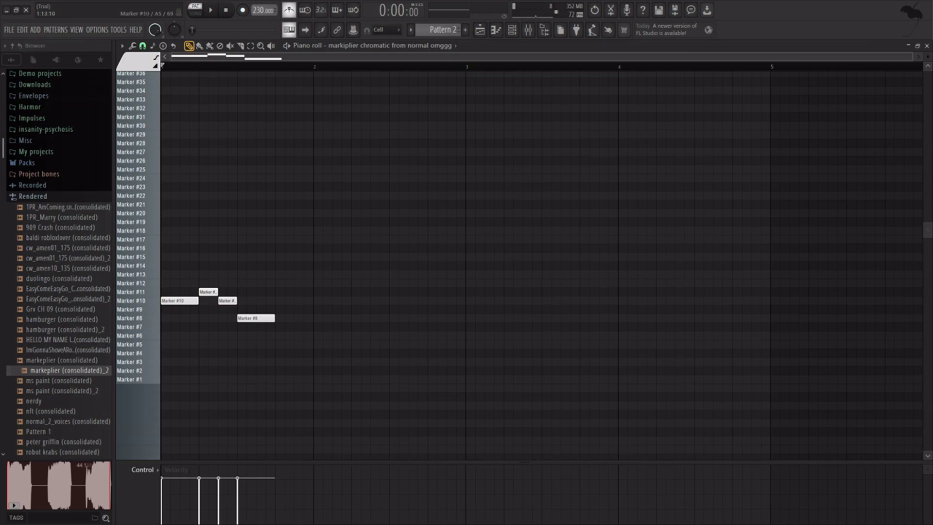
# Finish bar 1 with a one-beat Marker #10 note and fill bar 2 with one-beat Marker #10, #13, #15 and #13 notes
pyautogui.click(279, 300)
pyautogui.click(319, 301)
pyautogui.click(357, 275)
pyautogui.click(396, 257)
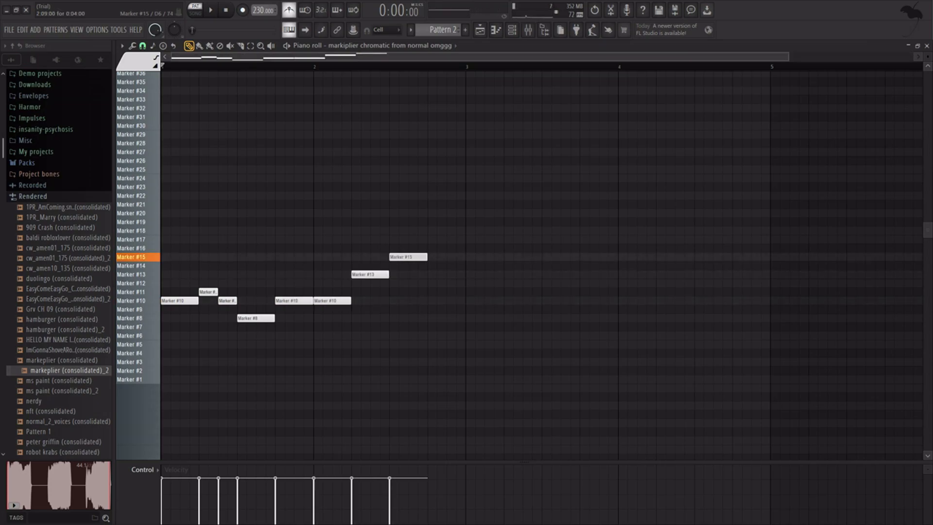
pyautogui.click(434, 274)
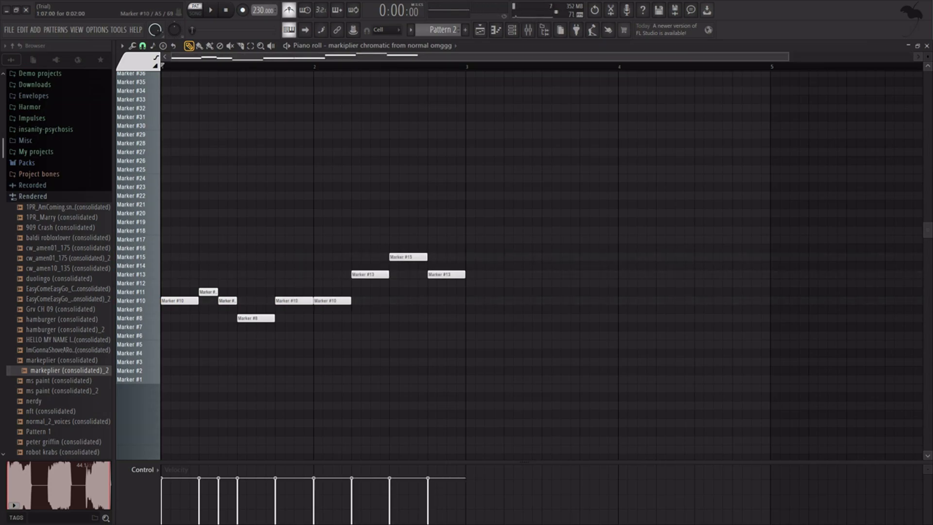
# Fill bar 3 with half-beat notes: four on Marker #10, followed by Marker #13, #10, #13 and #15
pyautogui.click(471, 300)
pyautogui.click(490, 301)
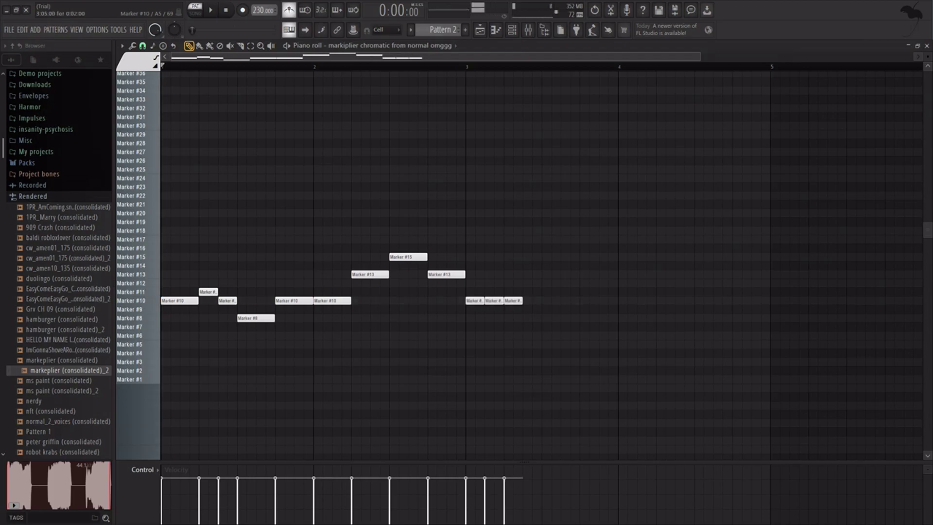
pyautogui.click(549, 274)
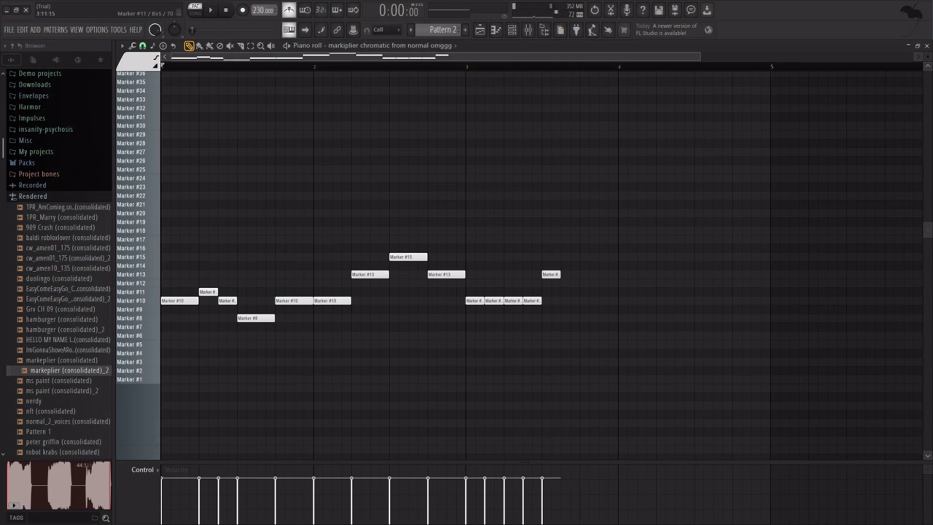
pyautogui.click(569, 300)
pyautogui.click(607, 256)
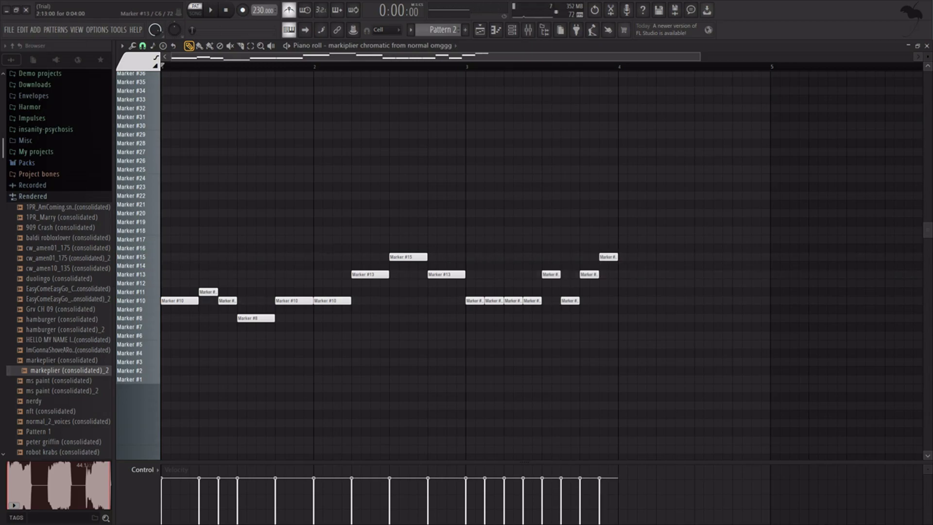
# Fill bar 4 with four descending one-beat notes on Marker #23, #22, #21 and #20
pyautogui.click(626, 187)
pyautogui.moveTo(652, 196); pyautogui.dragTo(739, 213)
pyautogui.click(670, 204)
pyautogui.rightClick(670, 195)
pyautogui.click(661, 195)
pyautogui.click(729, 213)
# Transpose the whole melody up one octave and play it back
pyautogui.hotkey('ctrl', 'Up')
pyautogui.press('space')
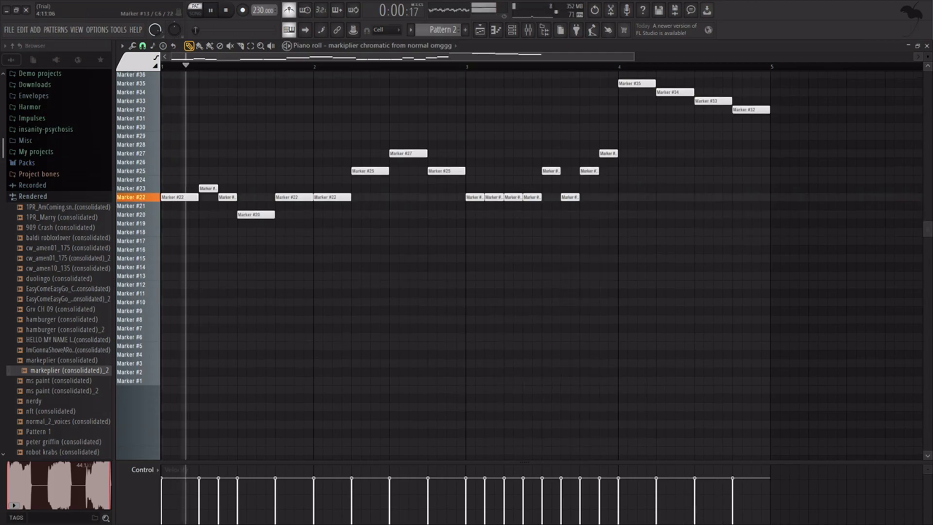
pyautogui.scroll(2, 541, 265)
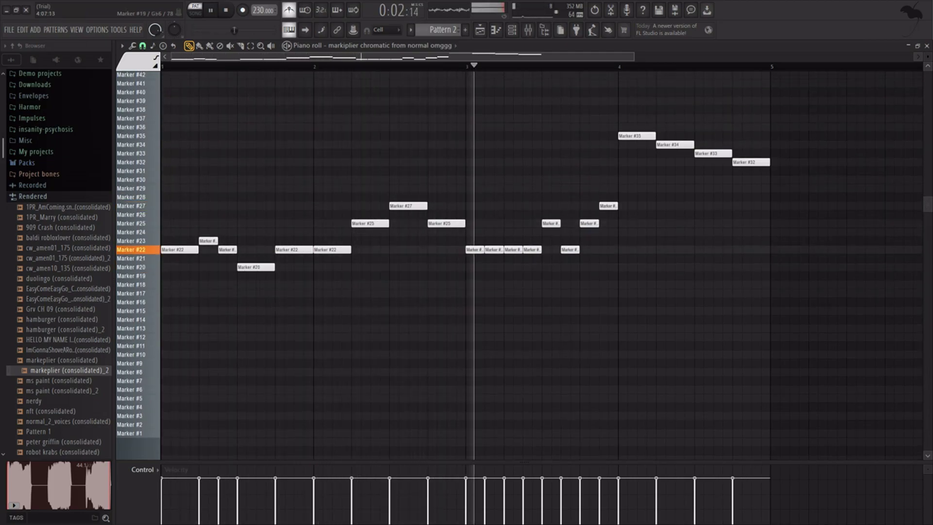
pyautogui.scroll(3, 542, 264)
pyautogui.press('space')
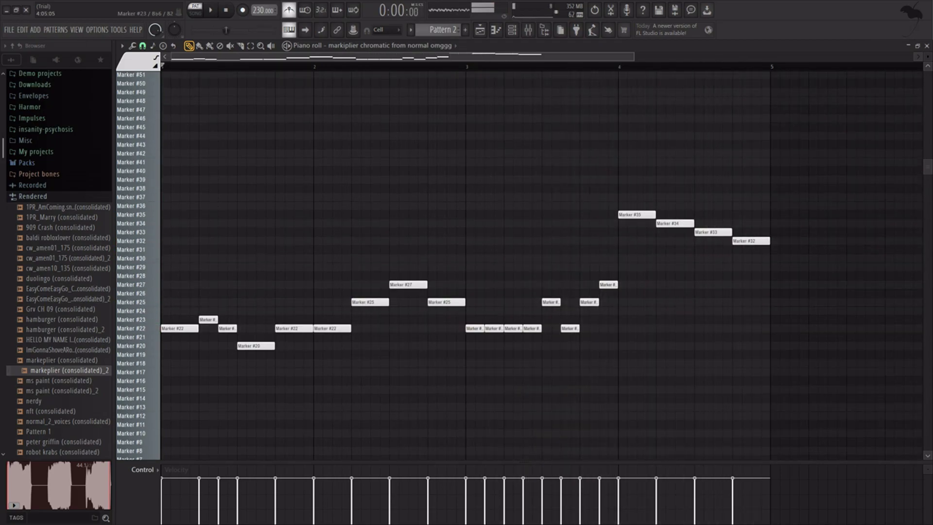